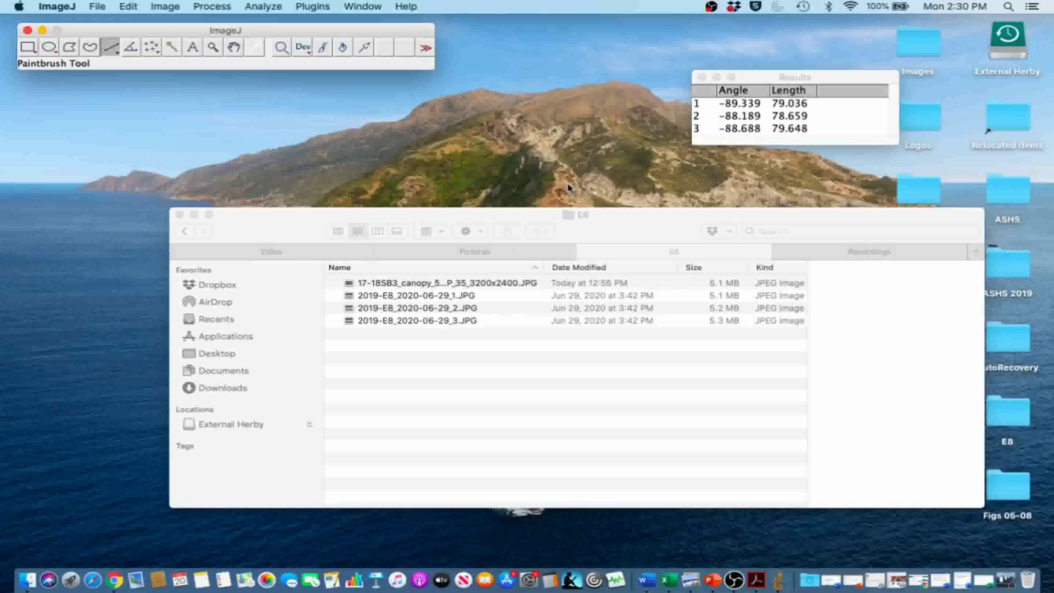
Step: Open 2019-E8_2020-06-29_1.JPG (4896x3672 RGB) in ImageJ, then return to the E8 folder window
click(102, 6)
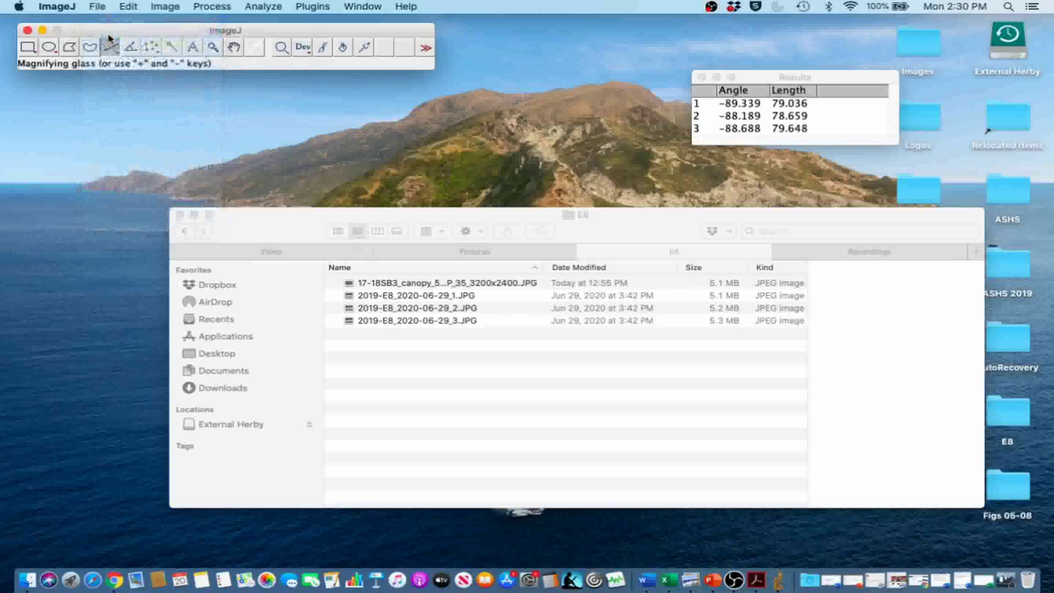
click(109, 36)
key(super+o)
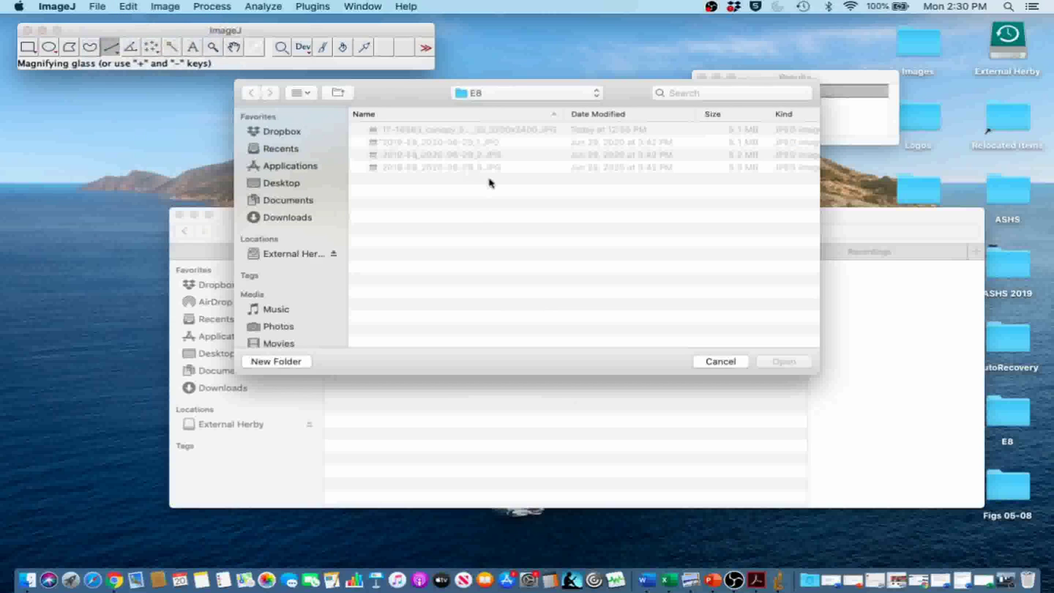
click(471, 144)
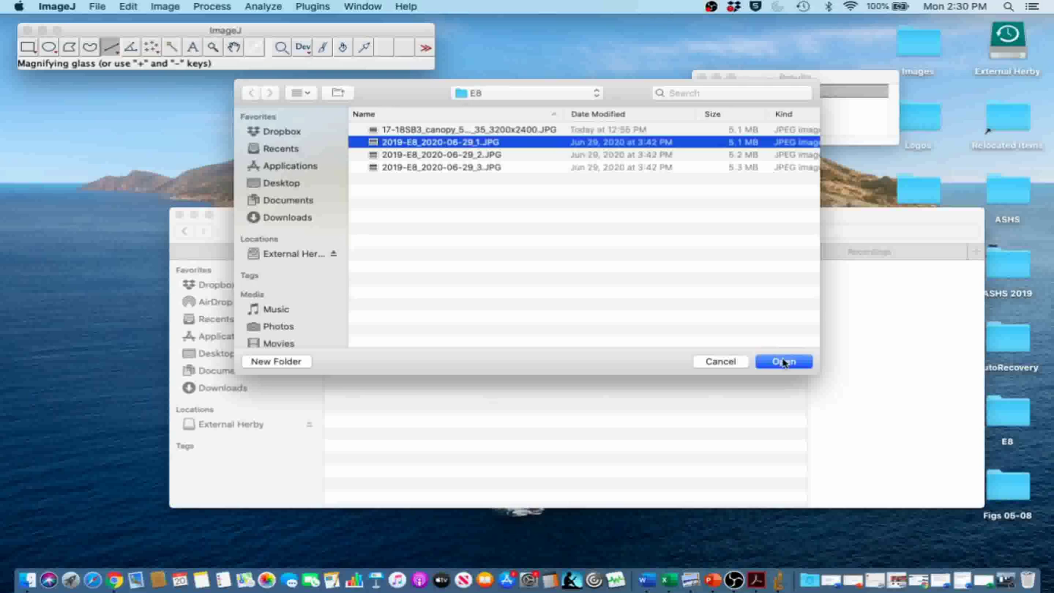
click(785, 362)
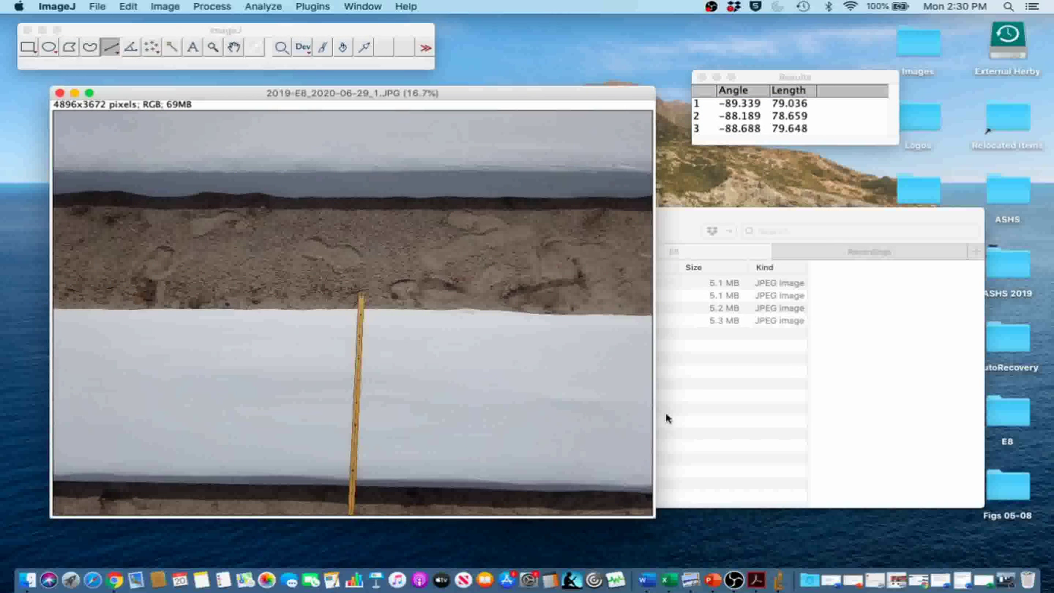
click(742, 432)
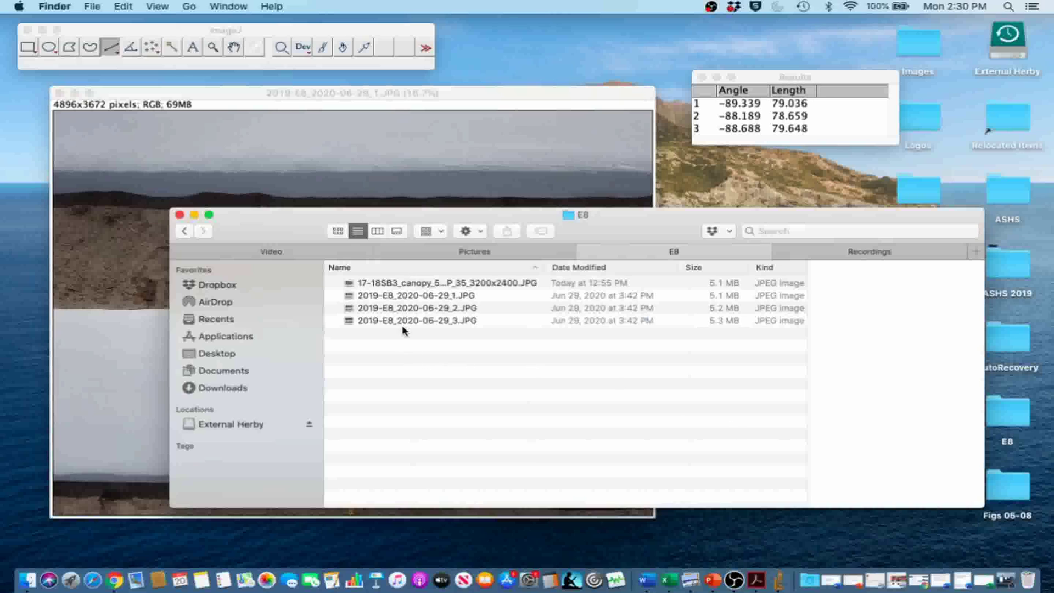
Step: Drag the _2 and _3 E8 photos into ImageJ and minimise the E8 folder window
drag(406, 332, 287, 53)
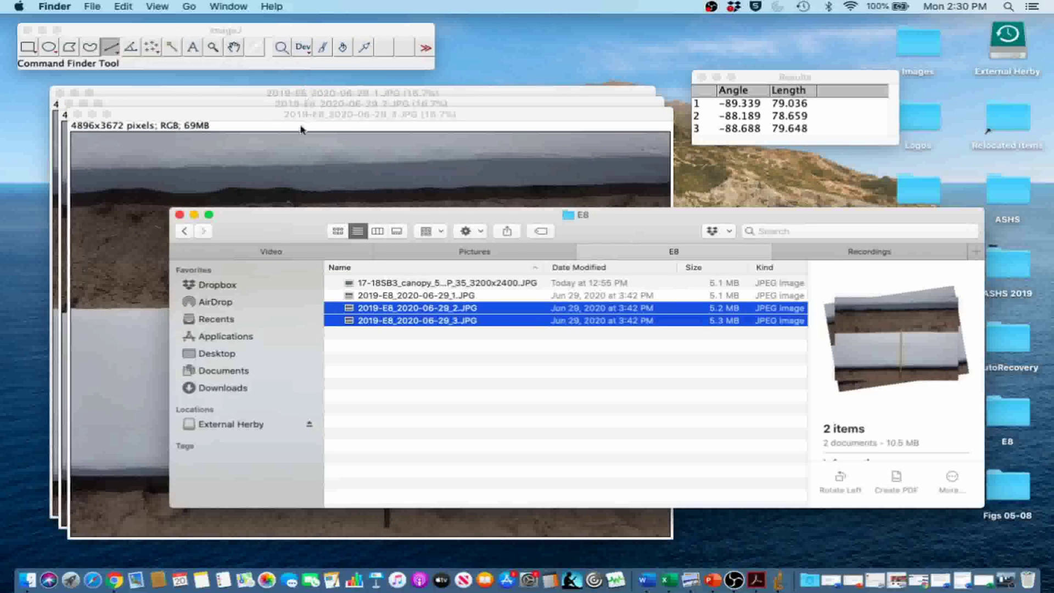
click(194, 215)
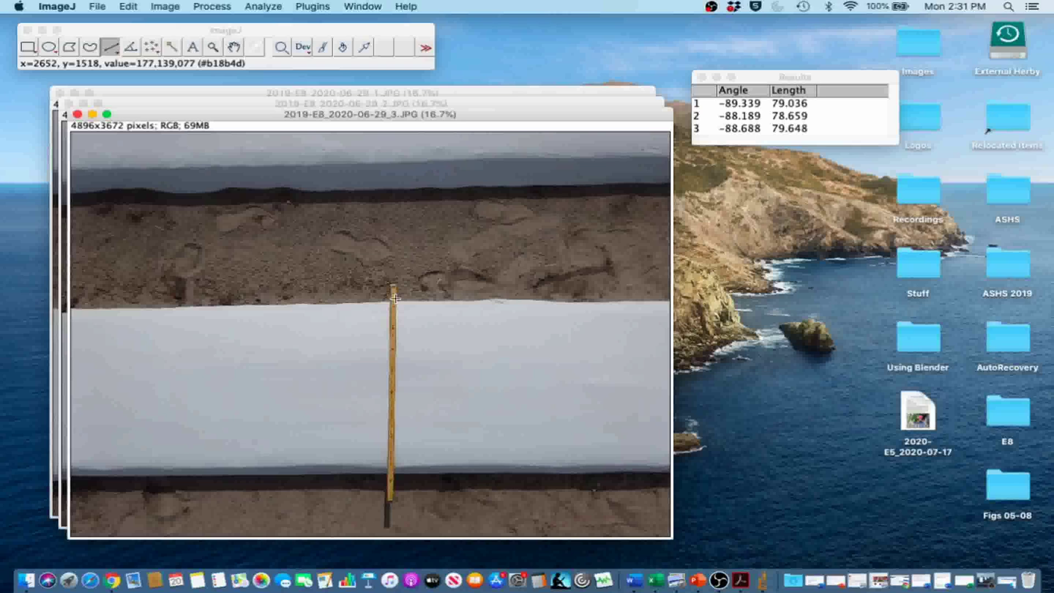
Step: Trace the measuring stick in 2019-E8_2020-06-29_3.JPG with a straight line about 1973 pixels long
key(plus)
key(plus)
key(plus)
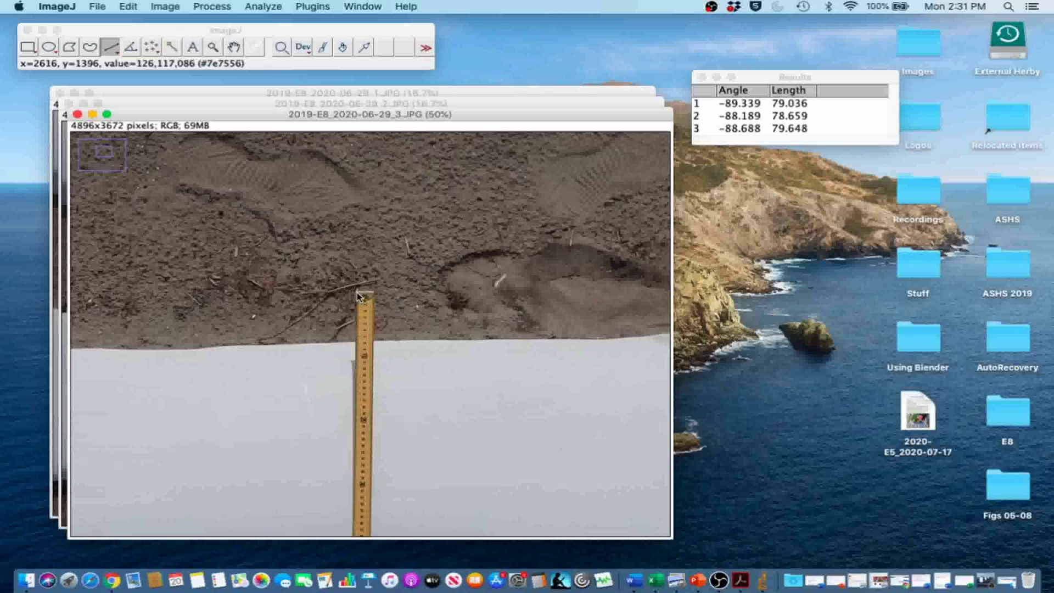
drag(357, 296, 387, 501)
key(minus)
key(minus)
key(minus)
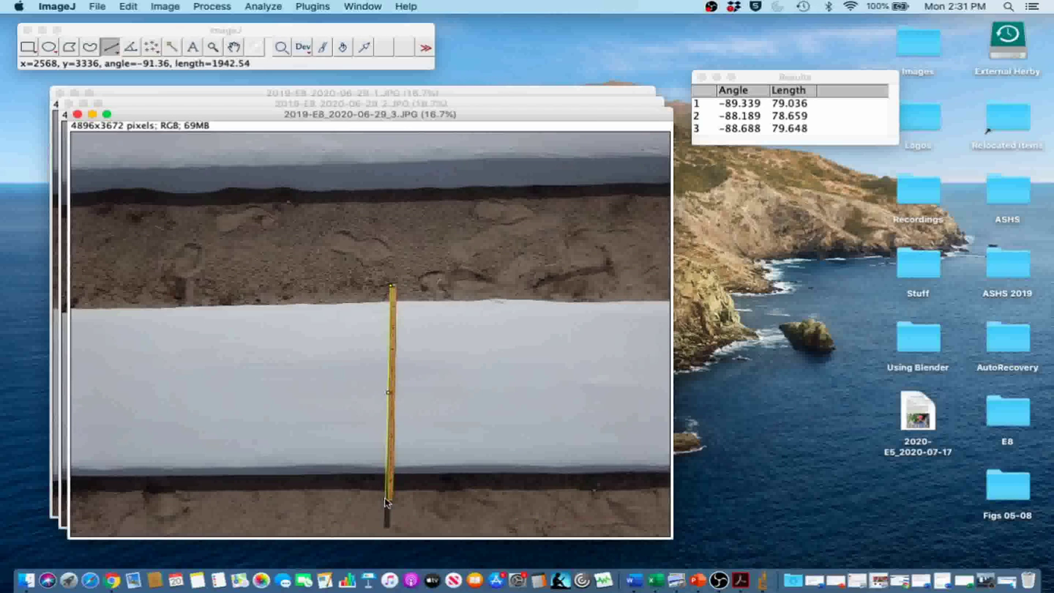
key(plus)
key(plus)
key(plus)
key(plus)
drag(387, 501, 381, 387)
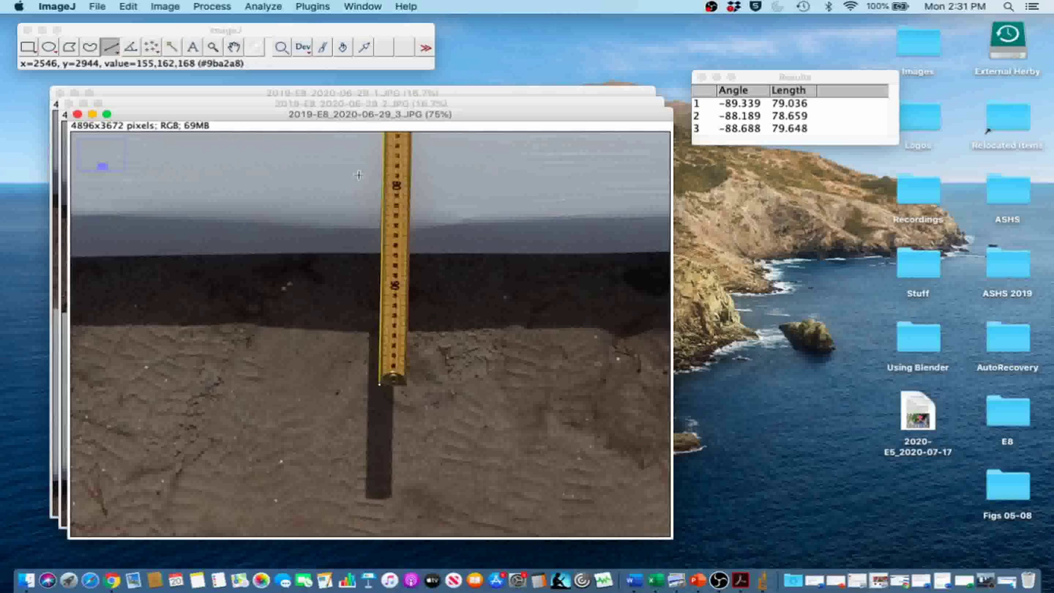
Step: Set the scale to a known distance of 100 cm, giving 19.7289 pixels/cm
click(265, 8)
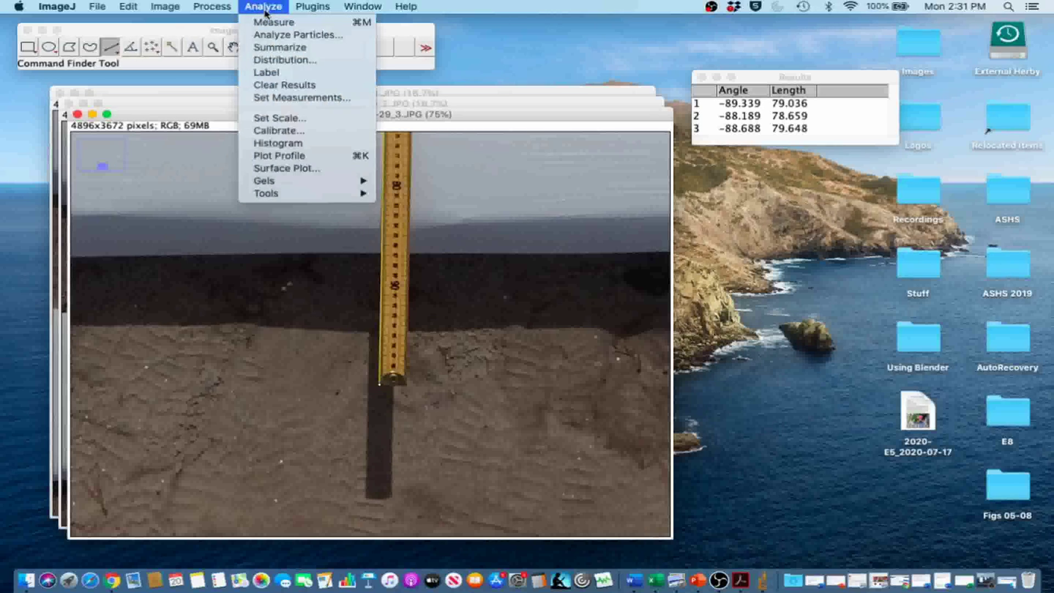
click(278, 118)
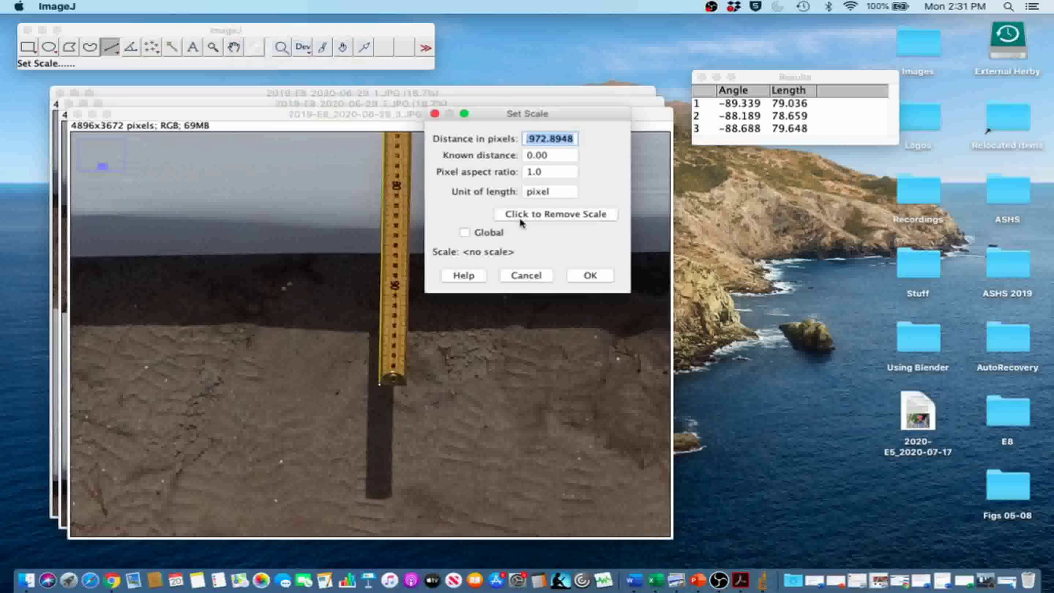
key(Tab)
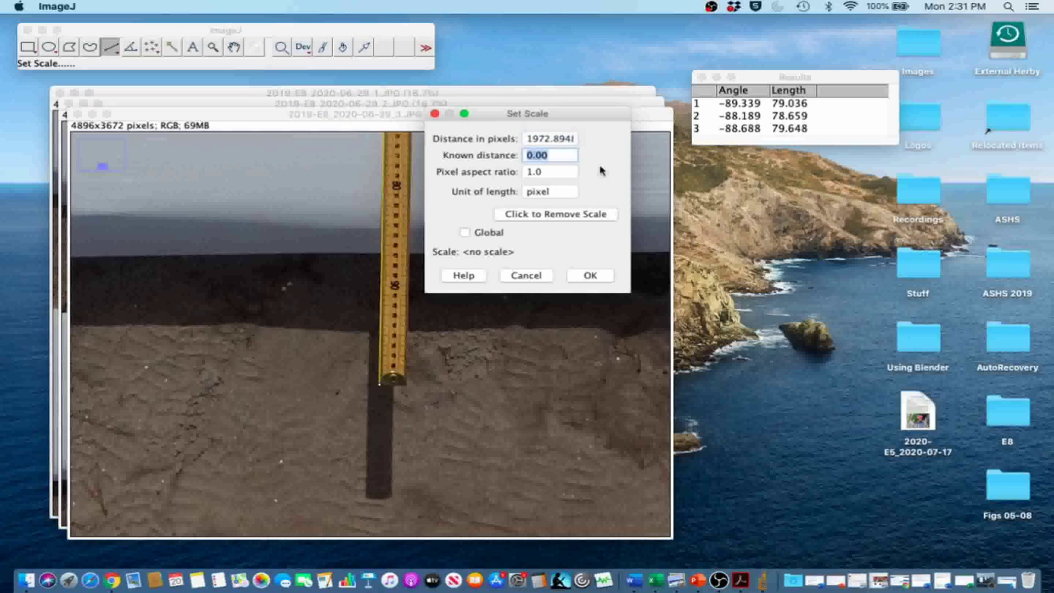
text(100)
key(Tab)
key(Tab)
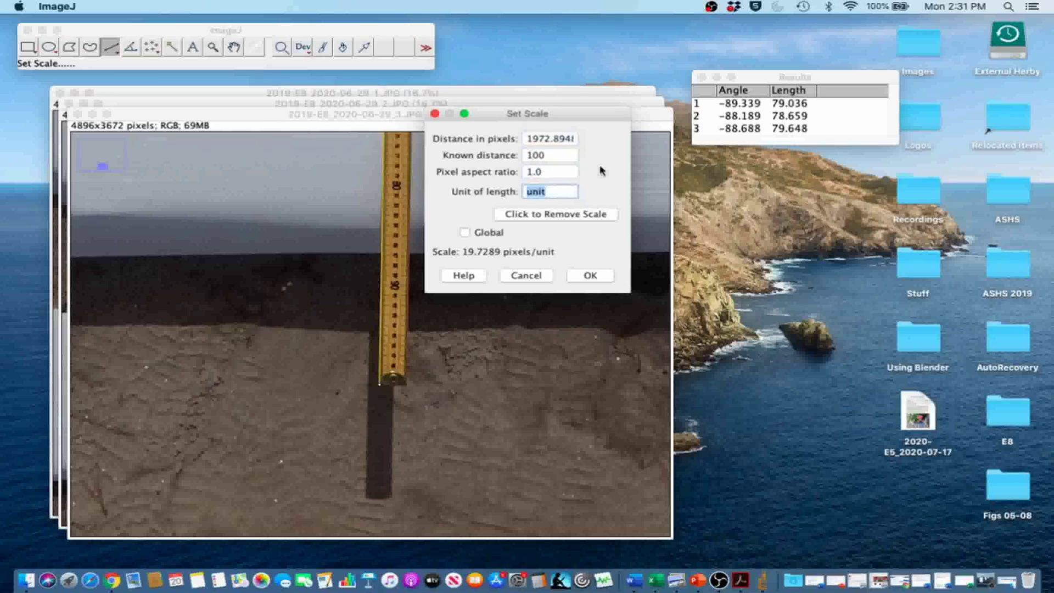
text(cm)
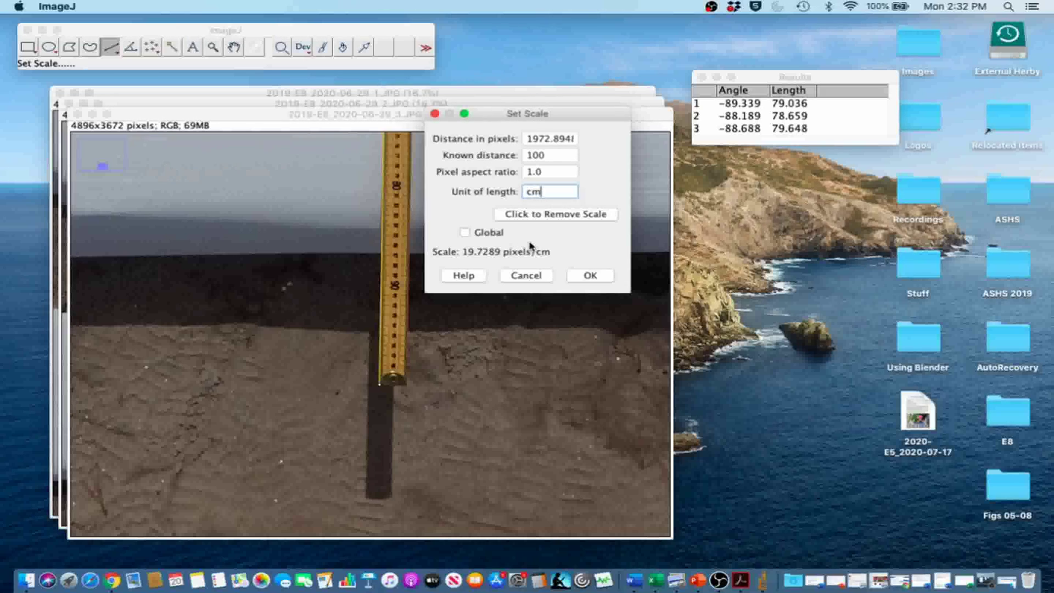
click(589, 276)
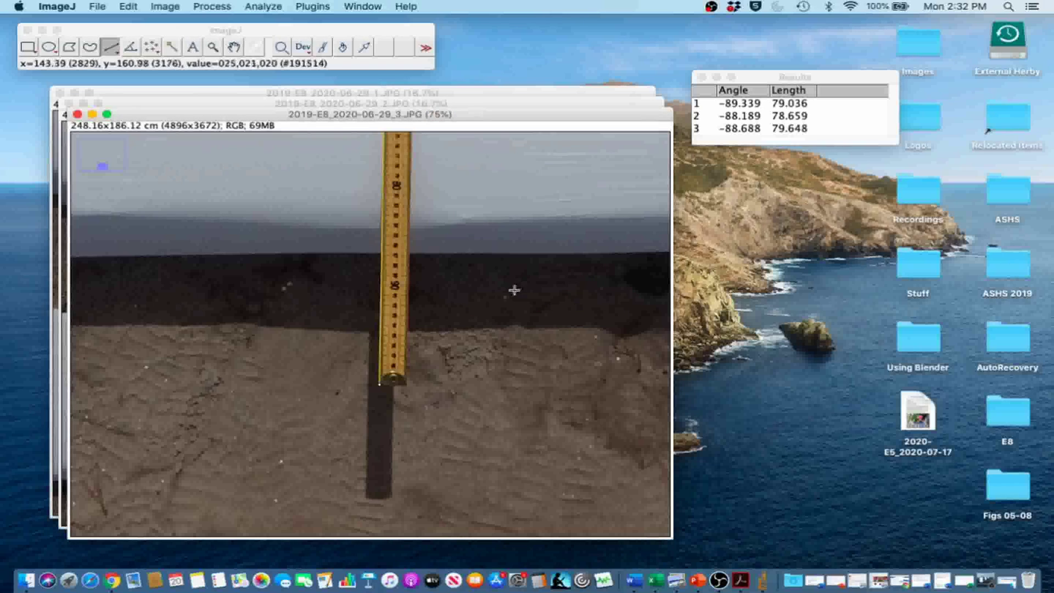
Step: Zoom out and draw a new line about 78.5 cm long beside the measuring stick
scroll(514, 290, down, 5)
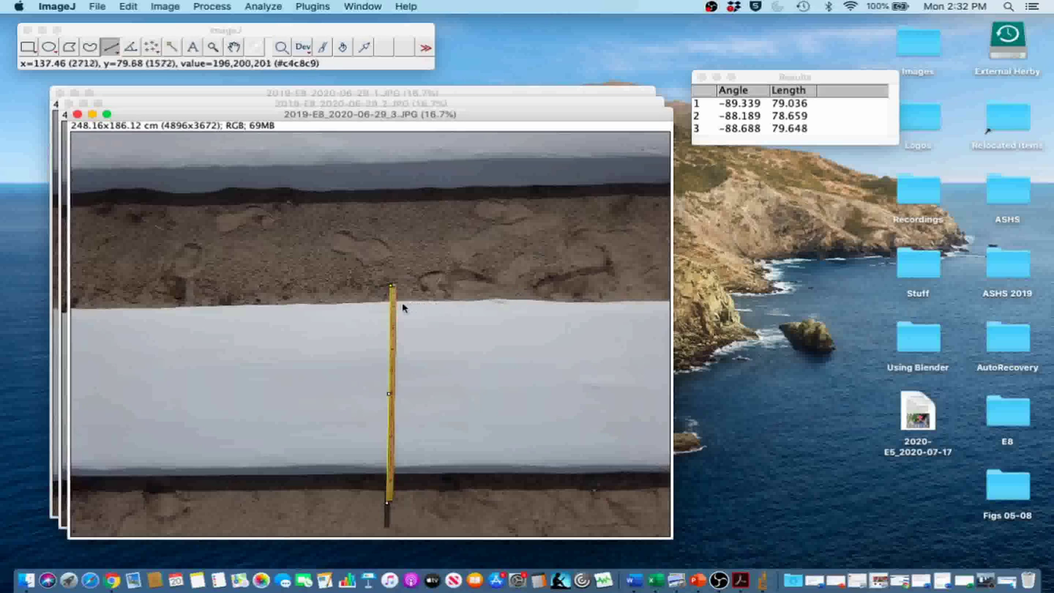
drag(406, 301, 410, 474)
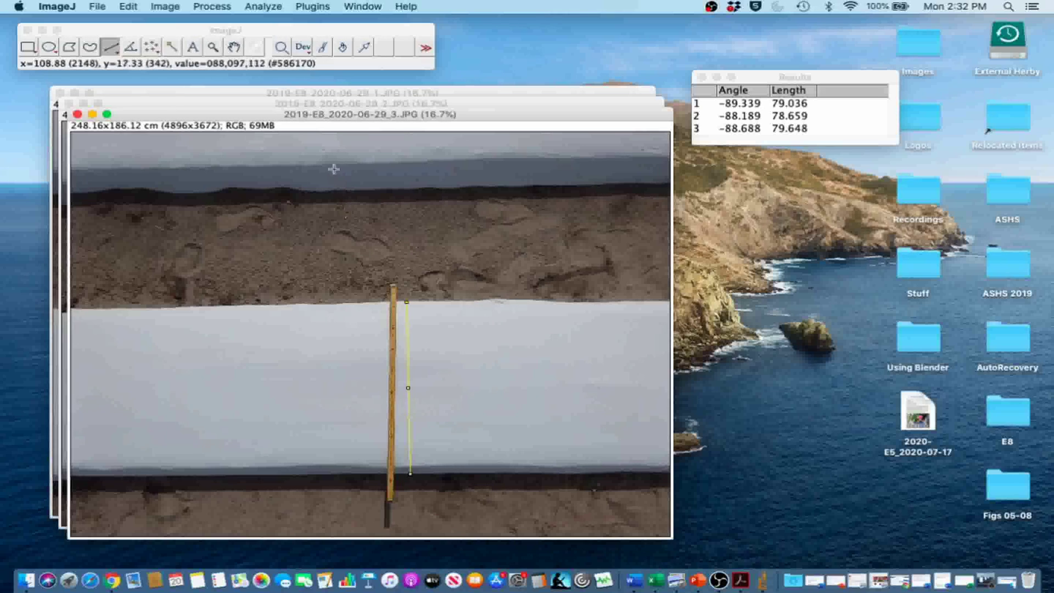
click(270, 5)
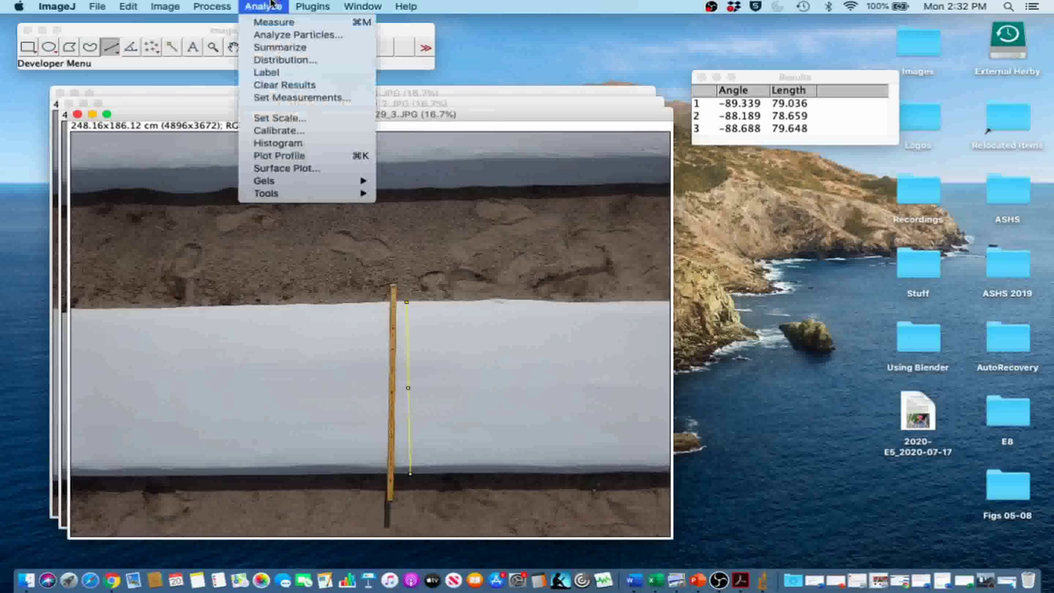
click(290, 99)
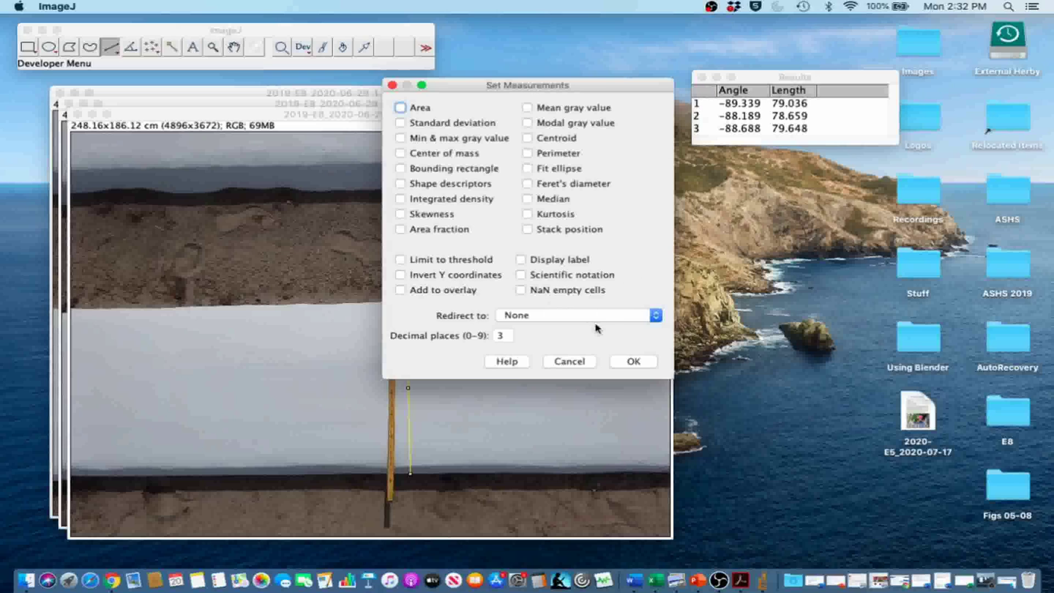
click(627, 363)
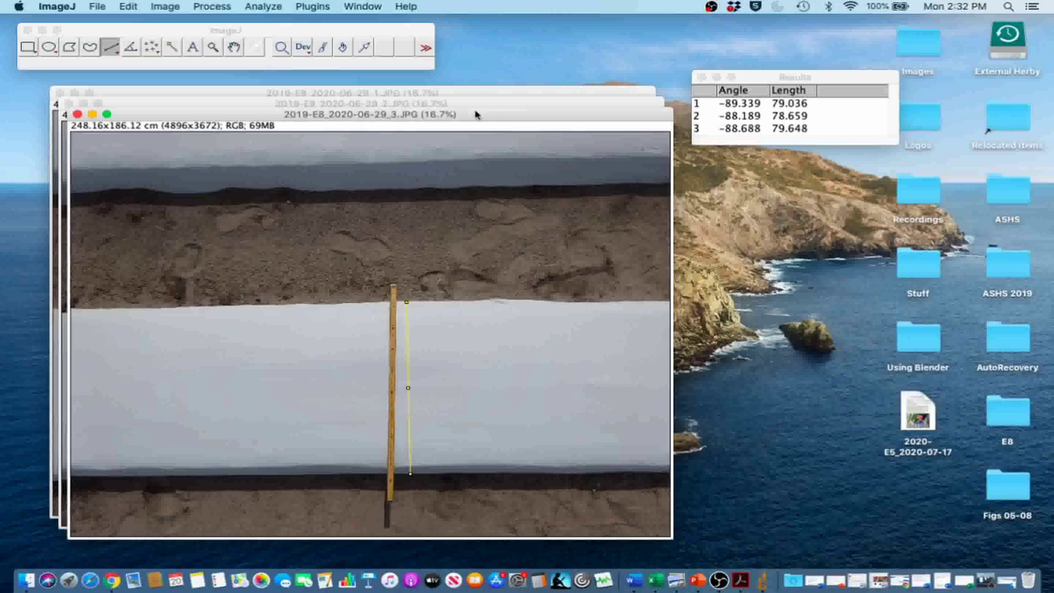
Step: Measure the line twice, logging 79.086 cm at angle -88.898, and move the Results window up
click(263, 6)
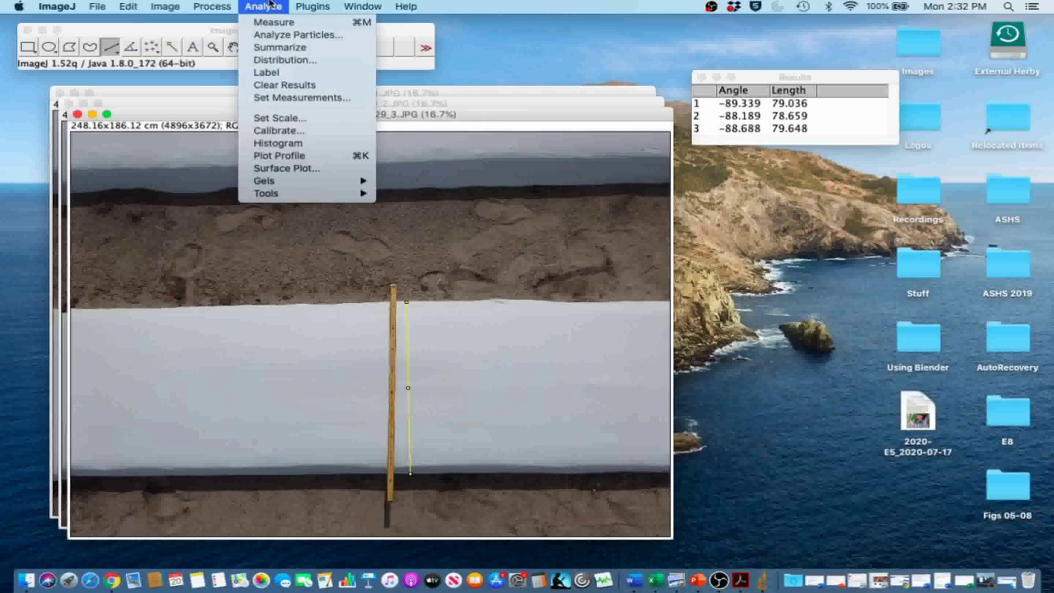
click(276, 24)
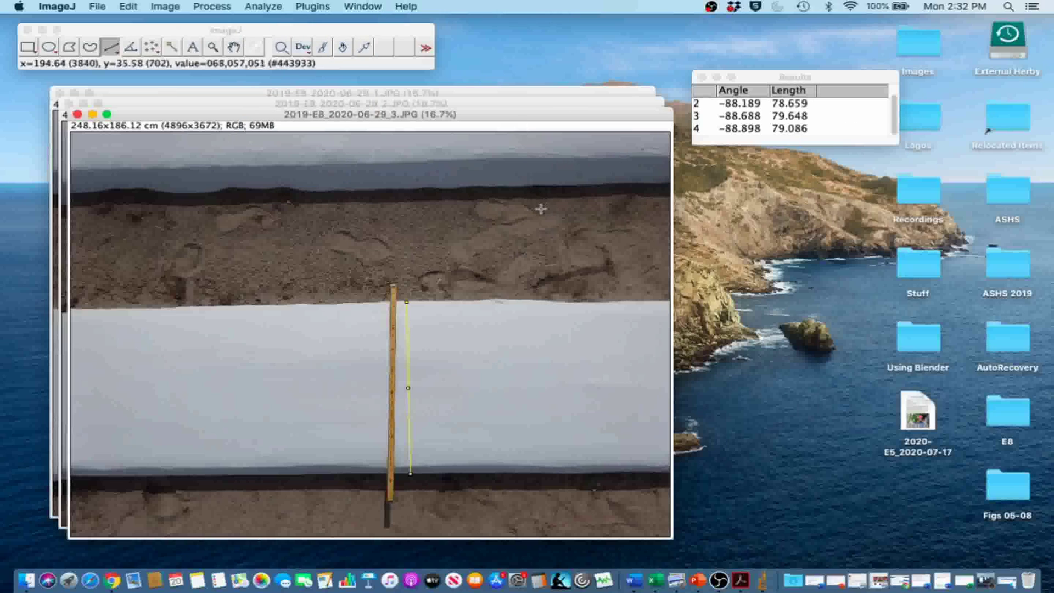
key(super+m)
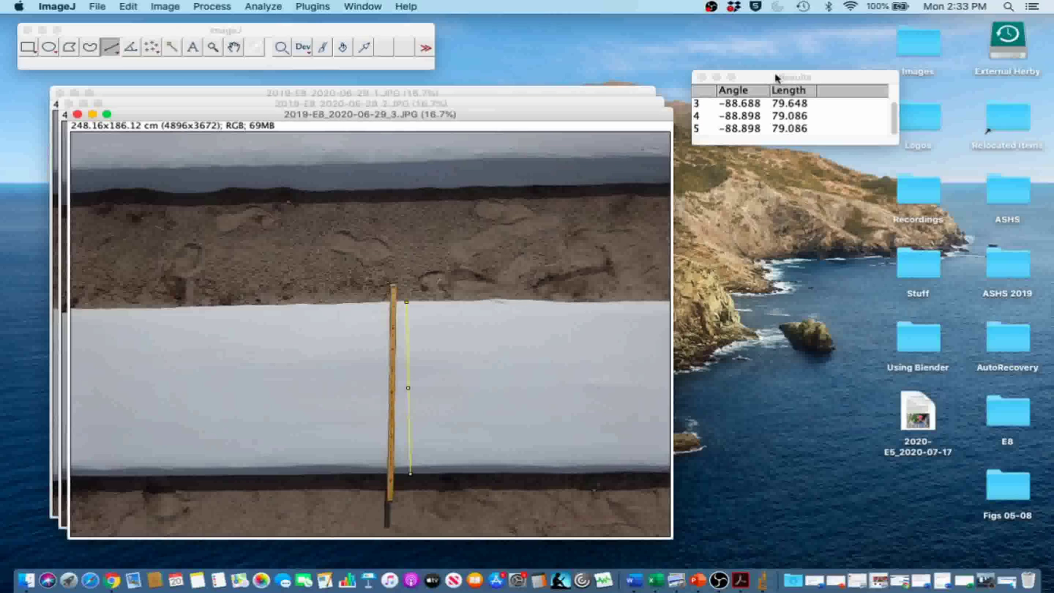
drag(775, 80, 753, 41)
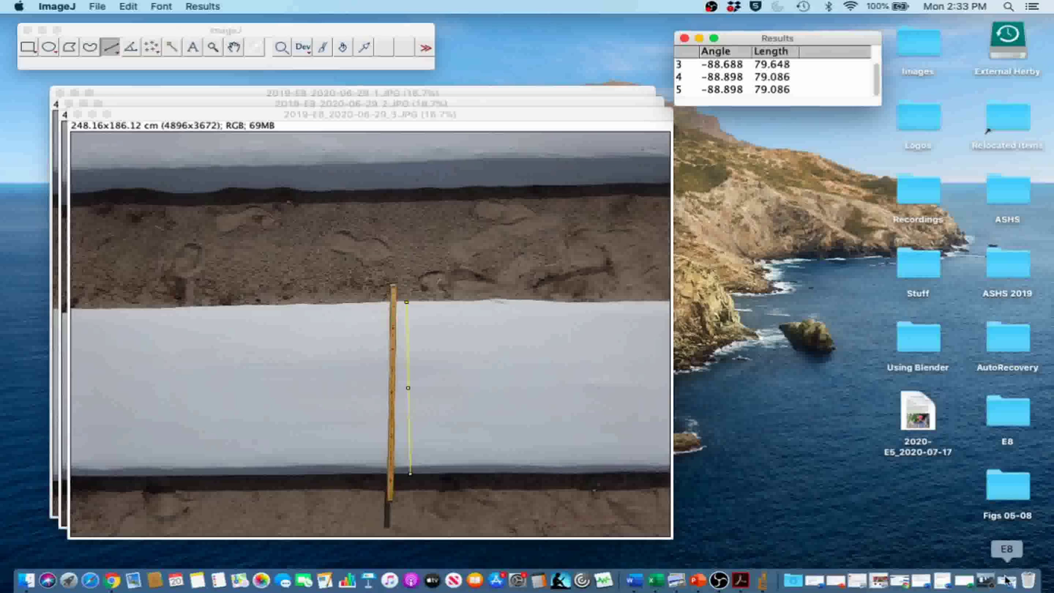
Step: Enter 79.086 in Excel cell B5 as Image 3's length, then return to ImageJ
click(656, 583)
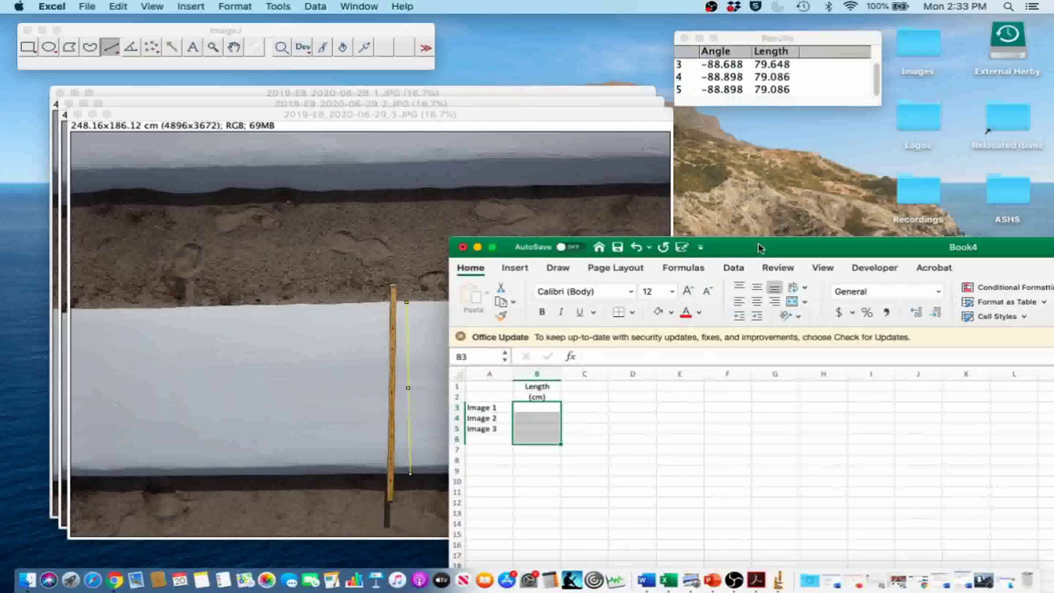
drag(755, 245, 825, 278)
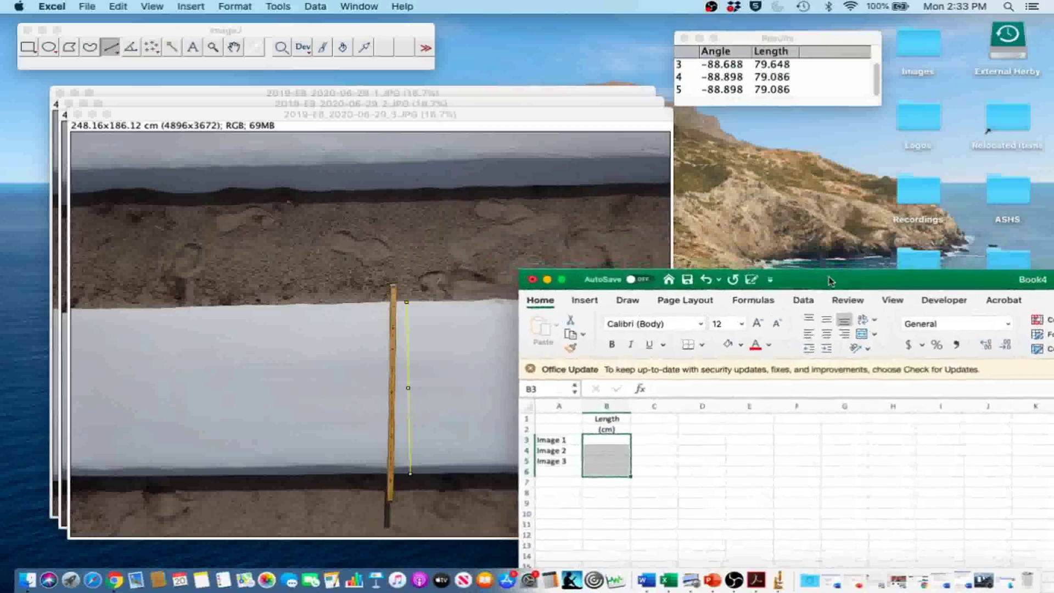
click(607, 460)
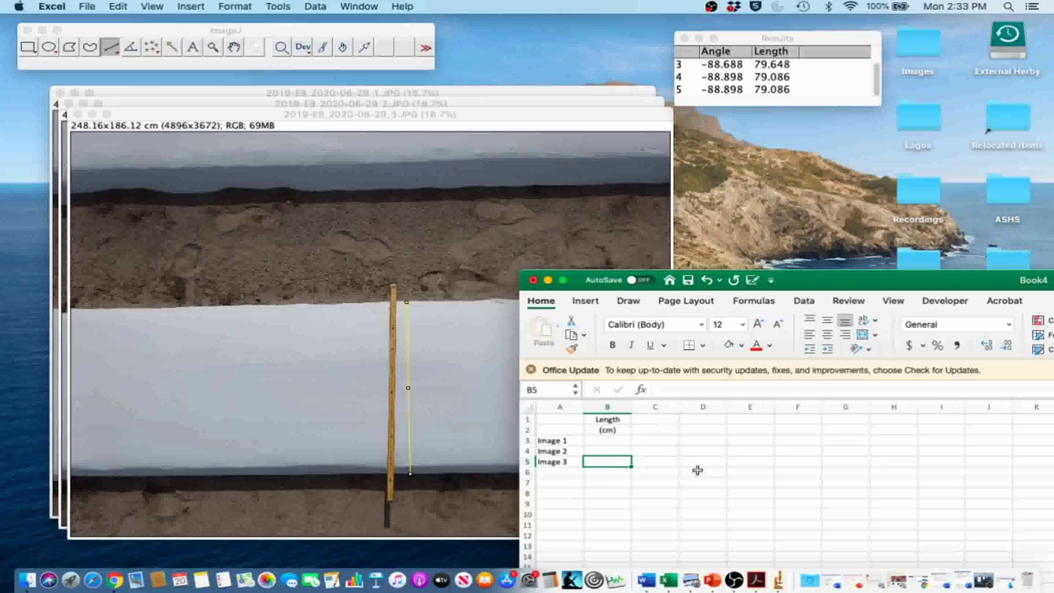
text(79.086)
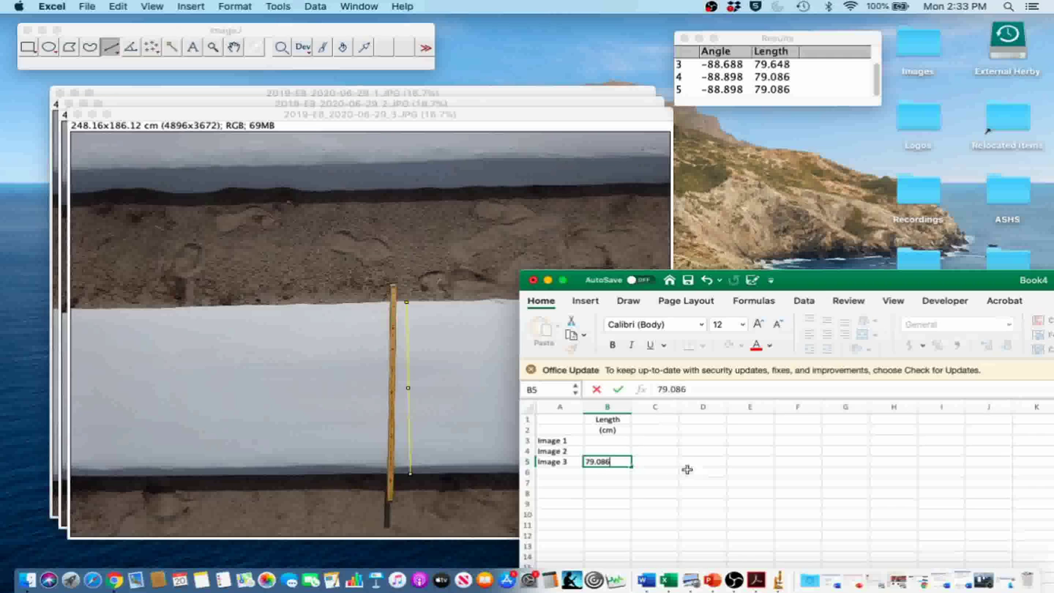
click(650, 471)
click(232, 107)
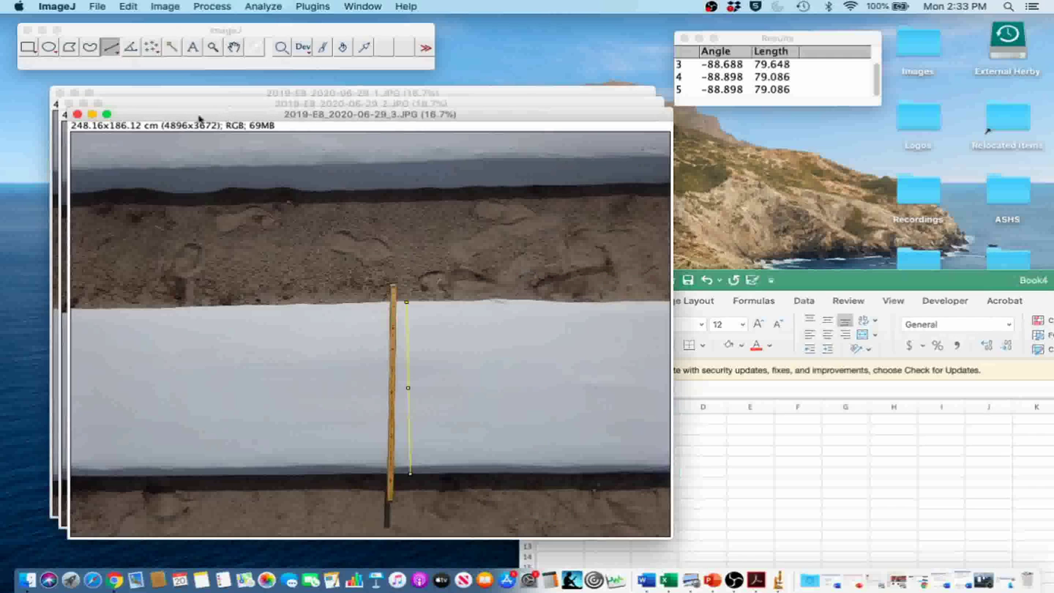
Step: Close image 3 without saving and record 79.223 as Image 2's length
click(77, 114)
click(439, 208)
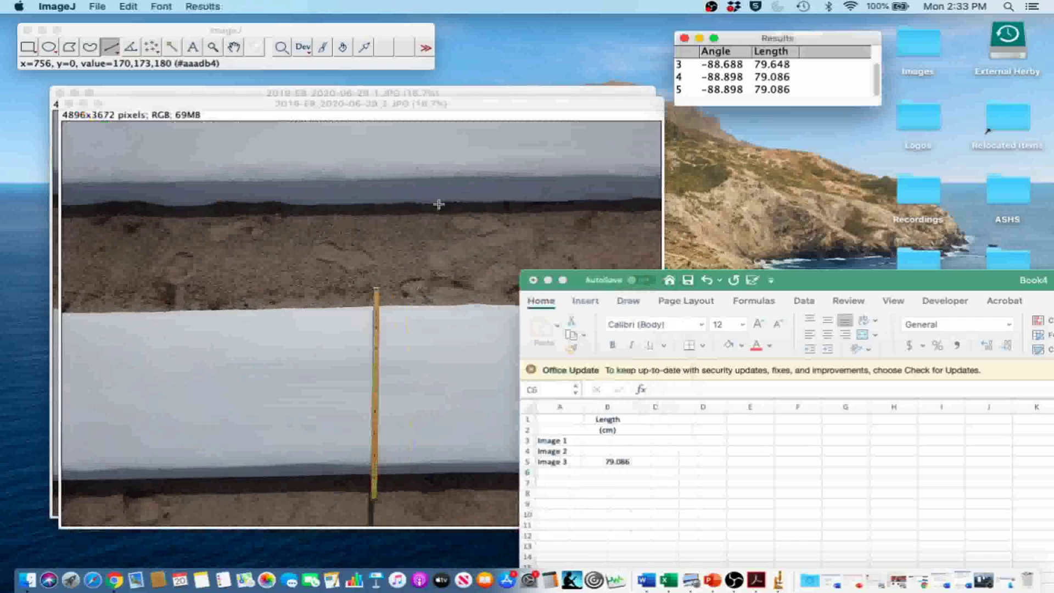
click(266, 104)
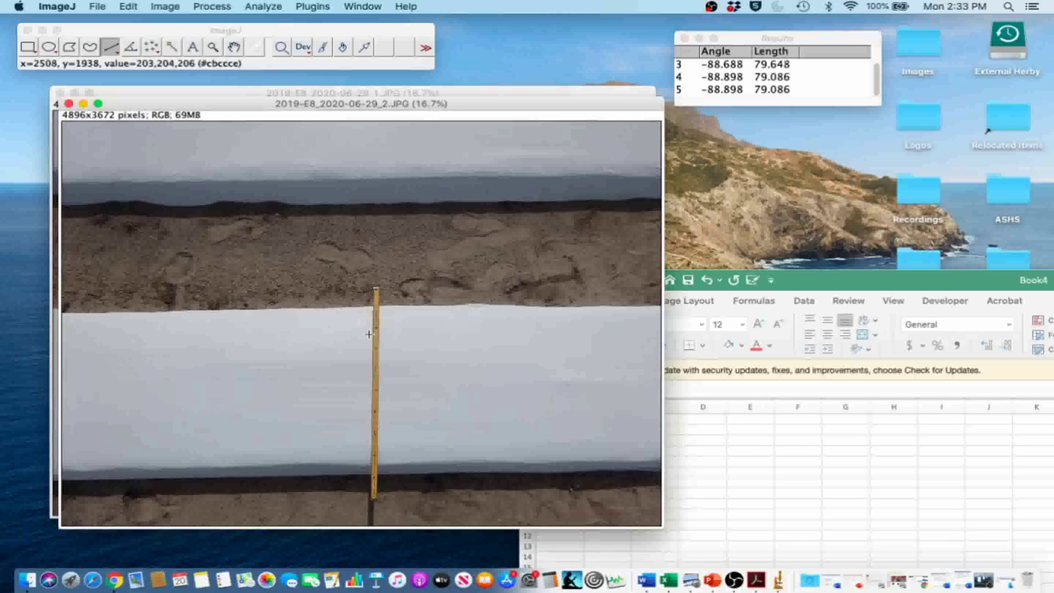
key(plus)
key(plus)
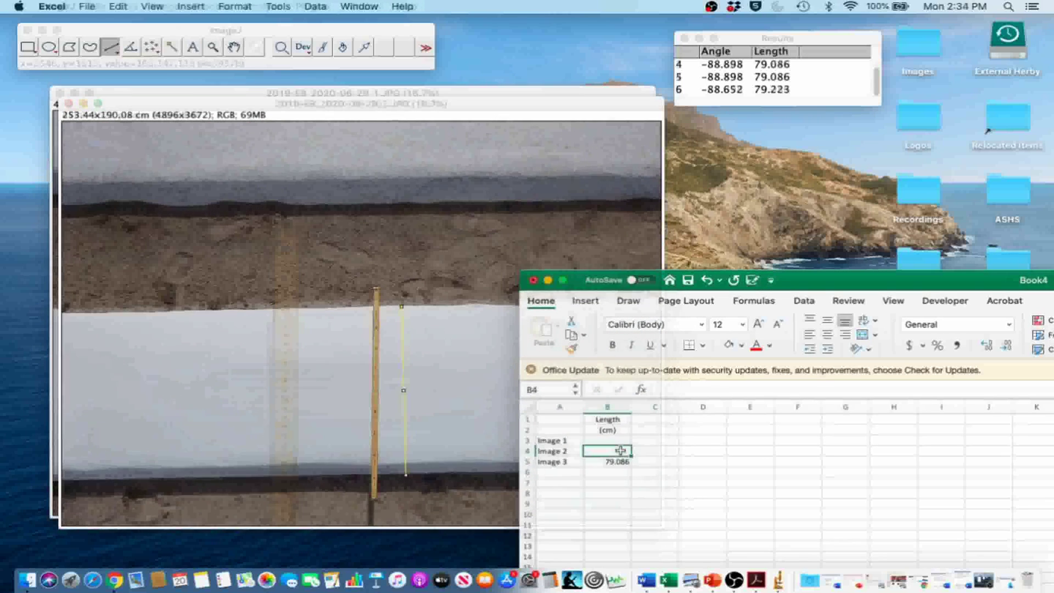
text(79.223)
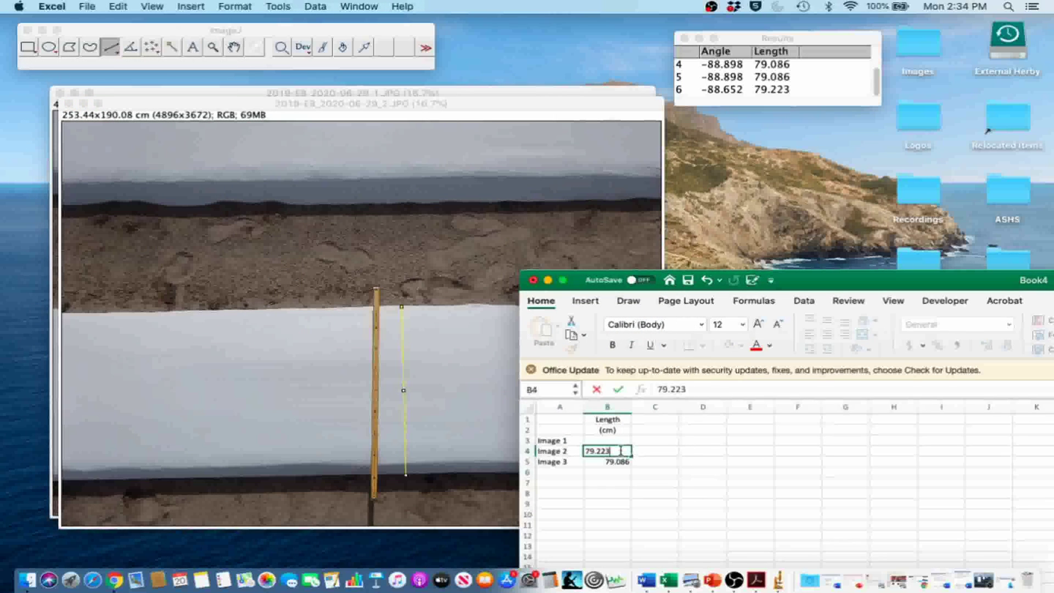
key(Return)
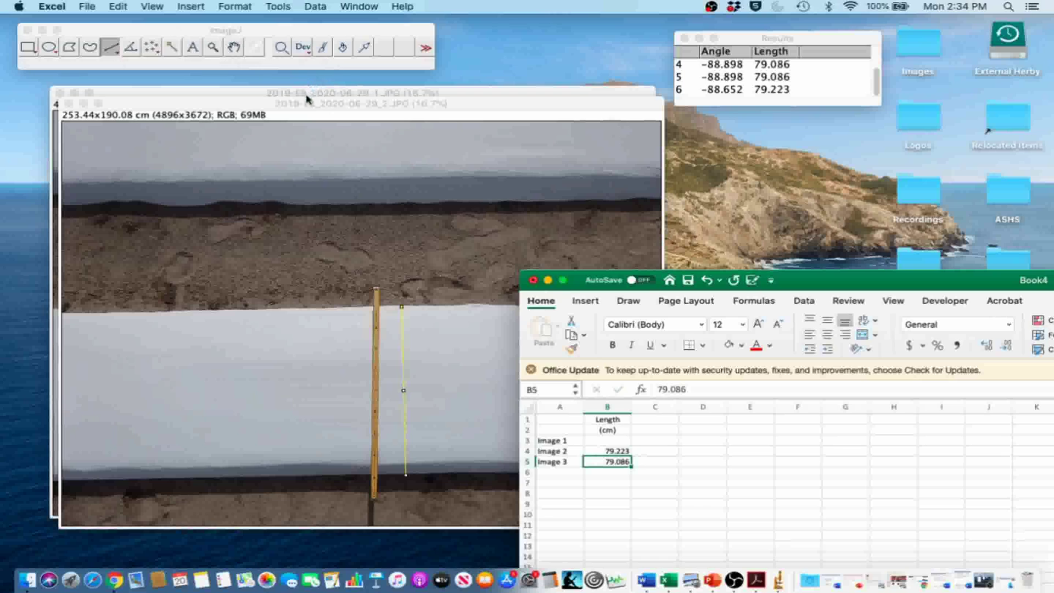
Step: Close image 2 without saving and zoom in on image 1's ruler
click(250, 107)
click(68, 103)
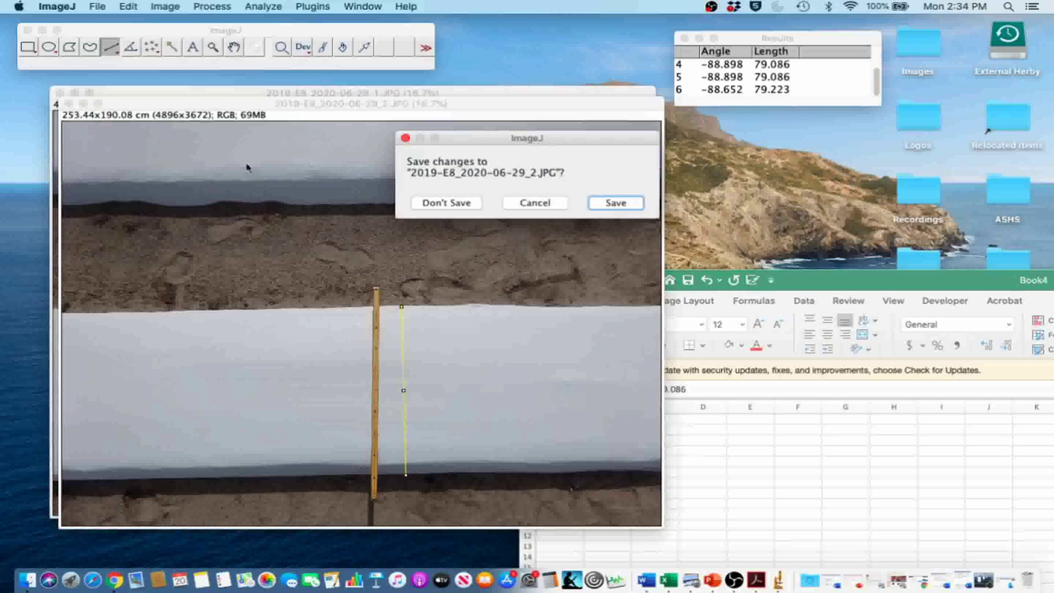
click(443, 202)
click(389, 94)
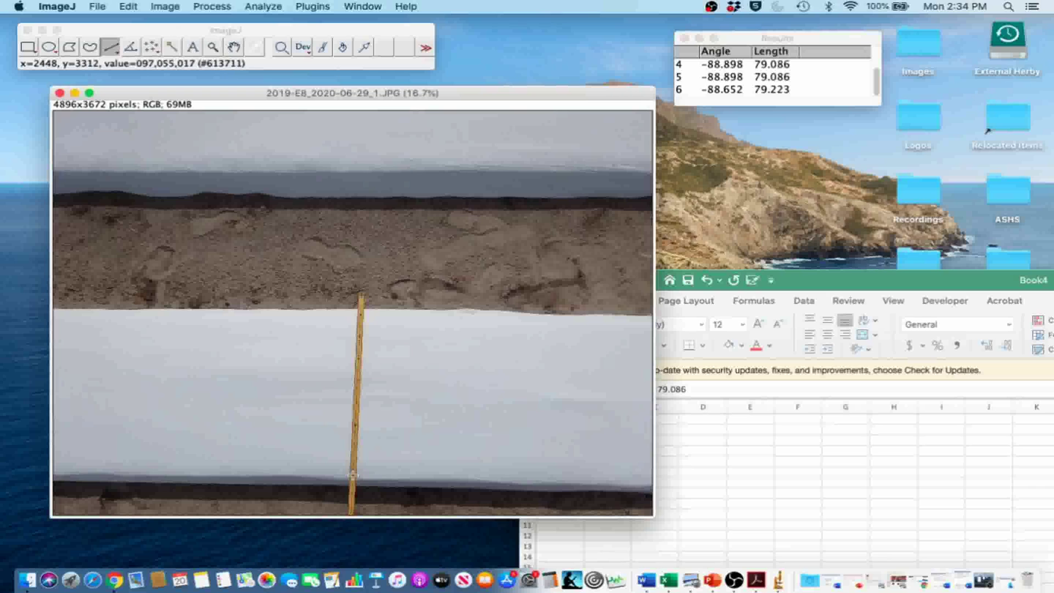
key(plus)
key(plus)
key(plus)
key(plus)
key(plus)
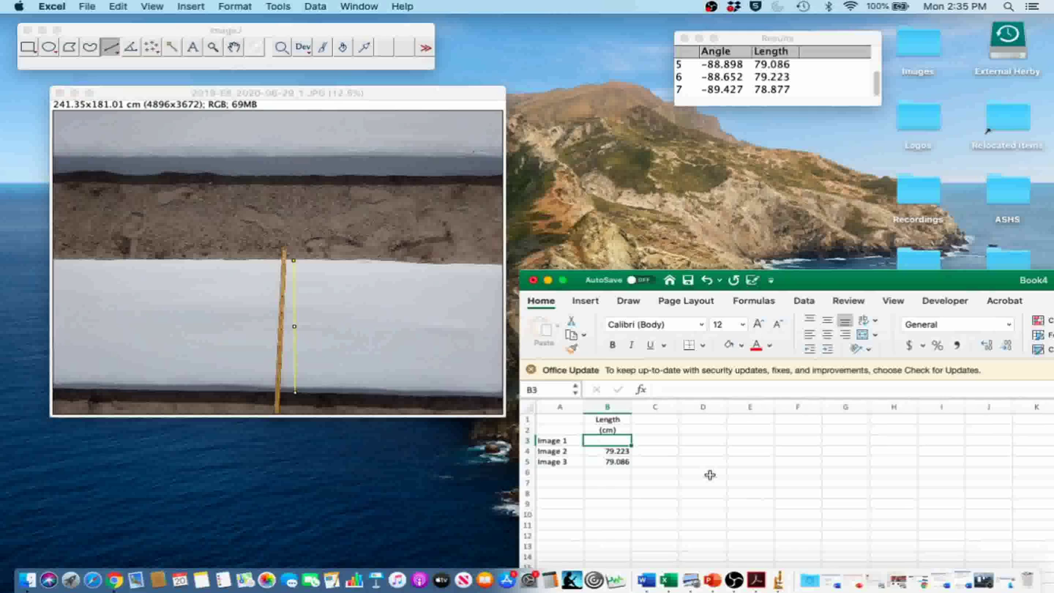
Step: Enter 78.877 in B3 and =AVERAGE(B3:B5) in B6, giving 79.062
text(78.877)
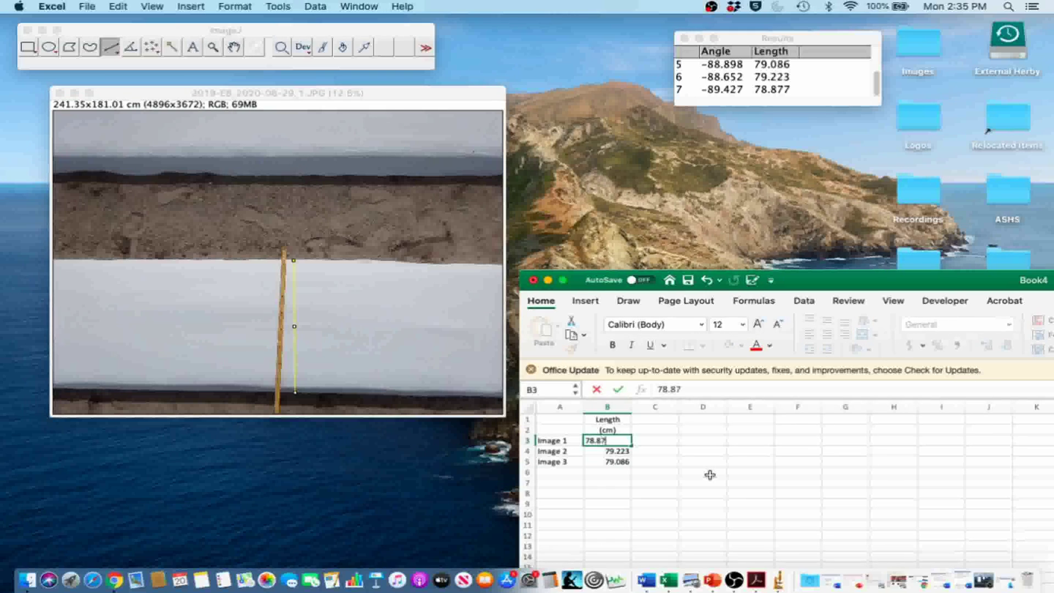
click(621, 472)
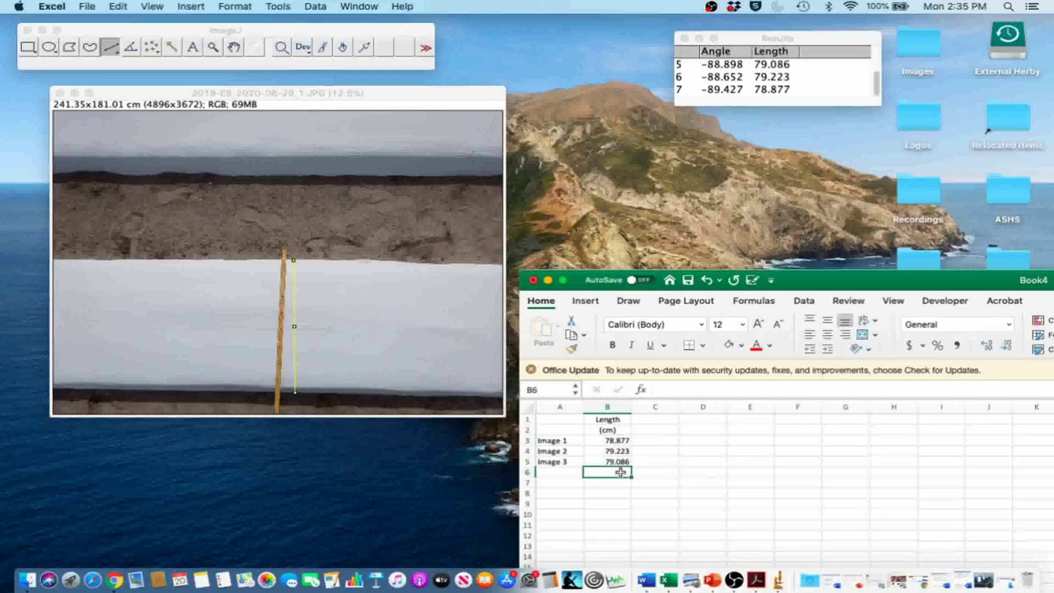
text(=AVERAGE()
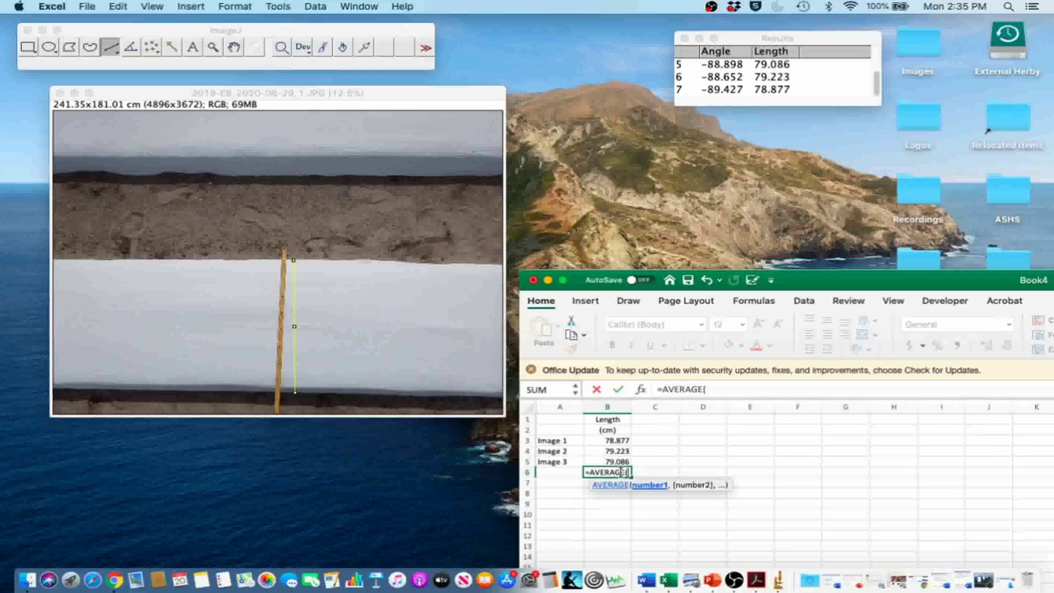
drag(615, 440, 617, 457)
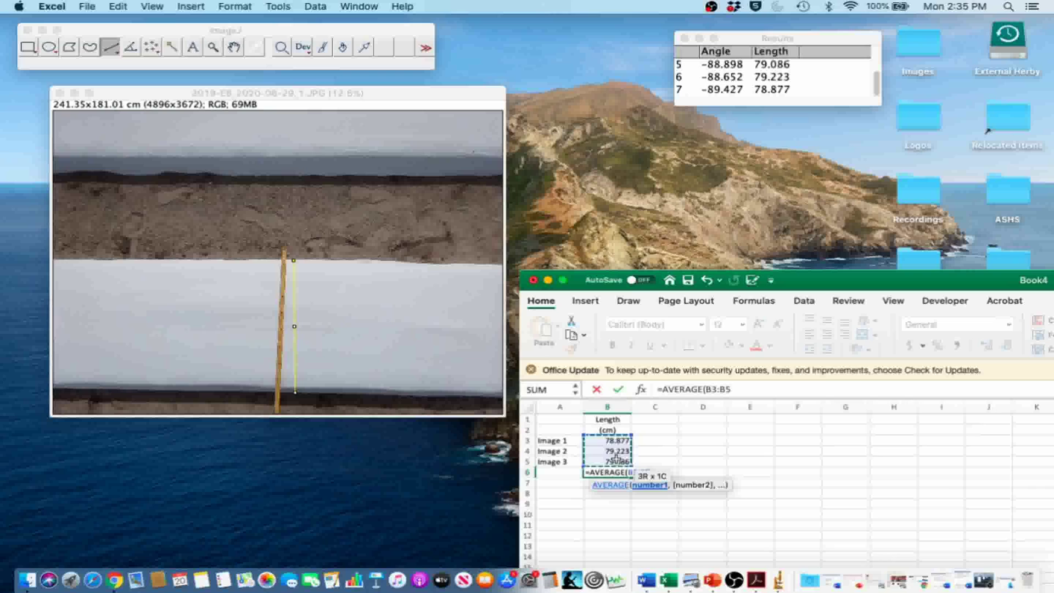
text())
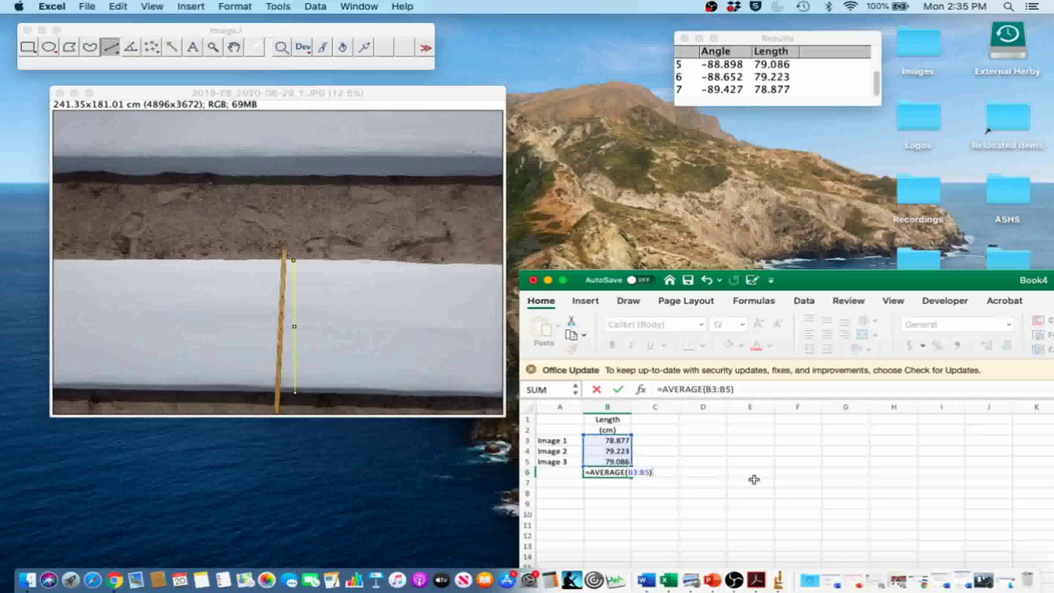
key(Return)
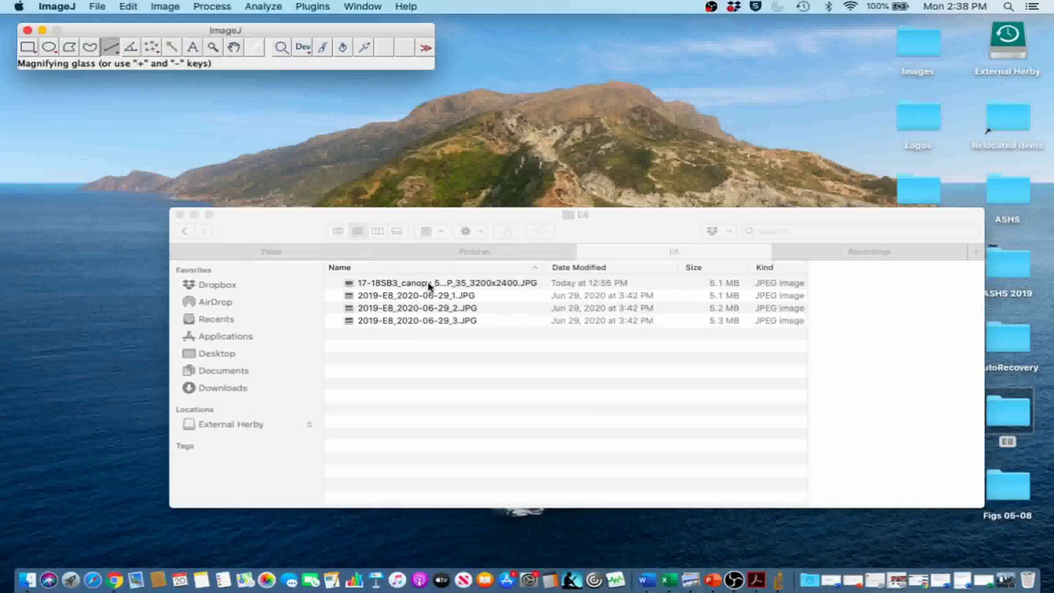
Step: Open the canopy photo in ImageJ and draw a ~1288-pixel line across the plastic-covered bed
drag(400, 285, 257, 47)
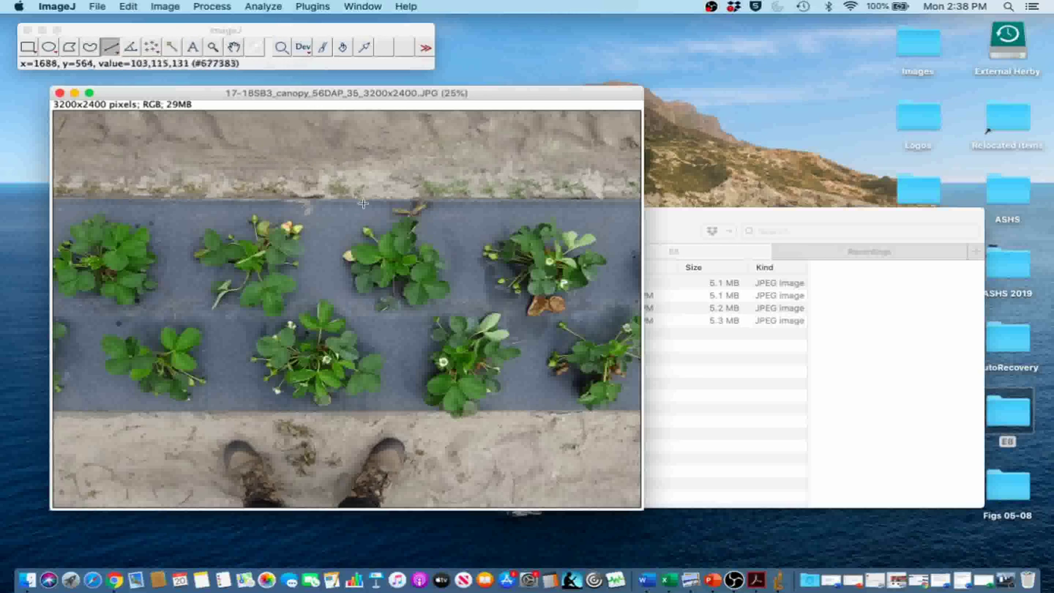
drag(360, 199, 362, 412)
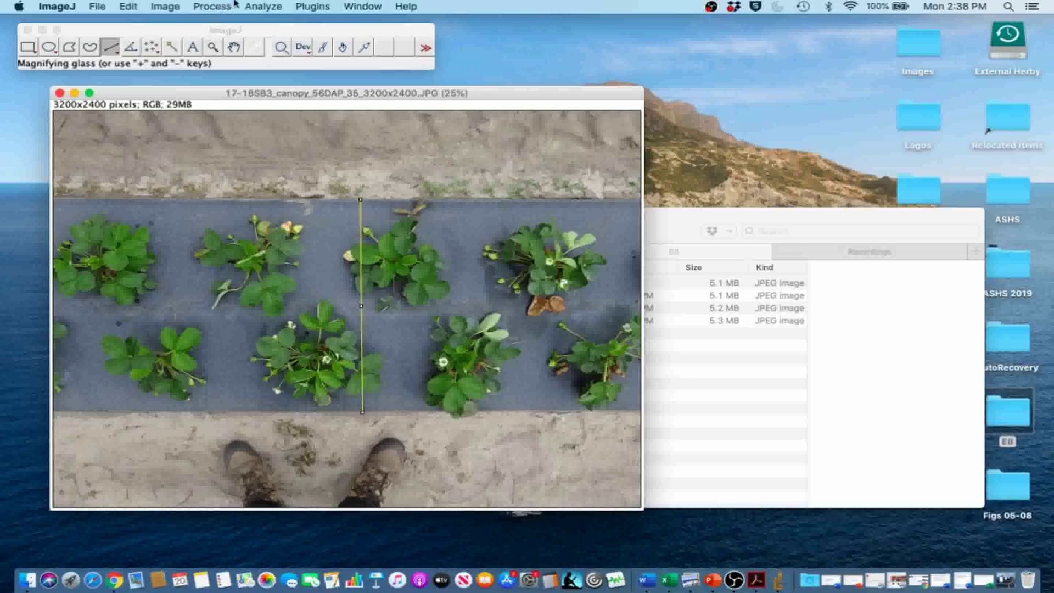
Step: Set the scale so the bed-width line equals 71.12 cm, making the image 176.69 × 132.52 cm
click(264, 6)
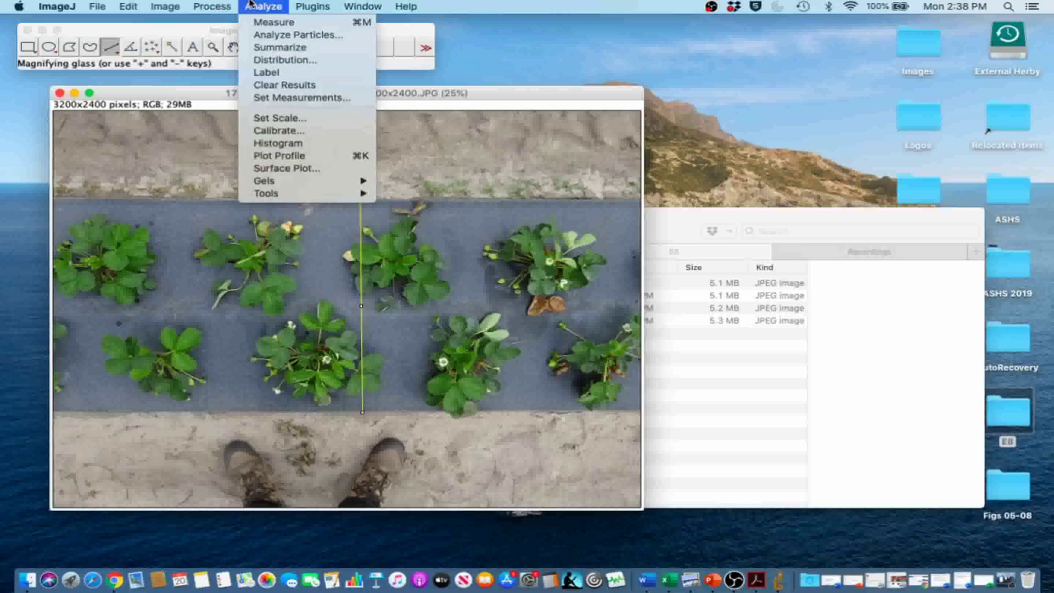
click(272, 118)
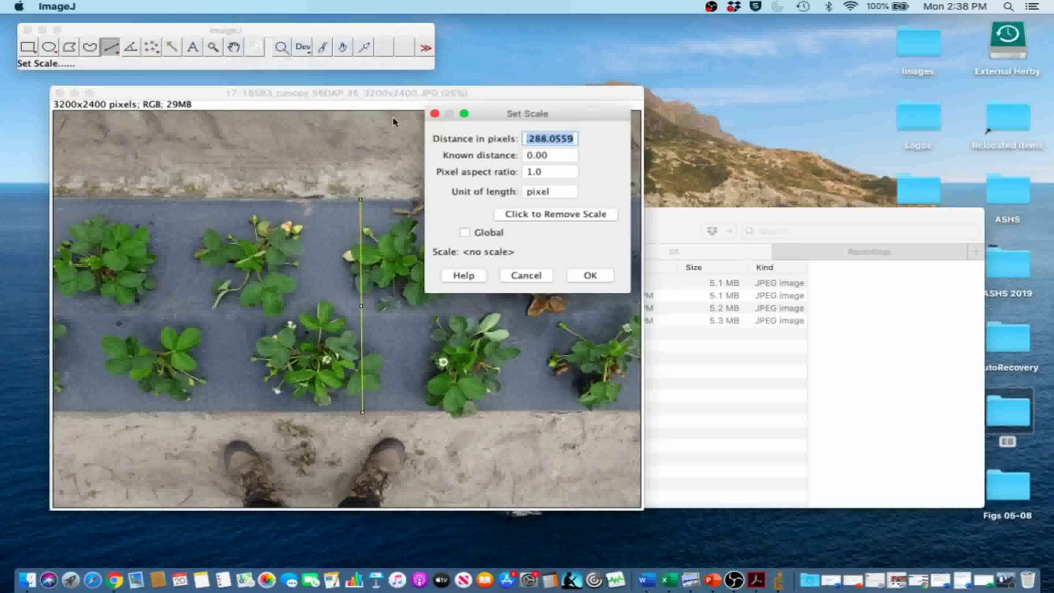
click(541, 157)
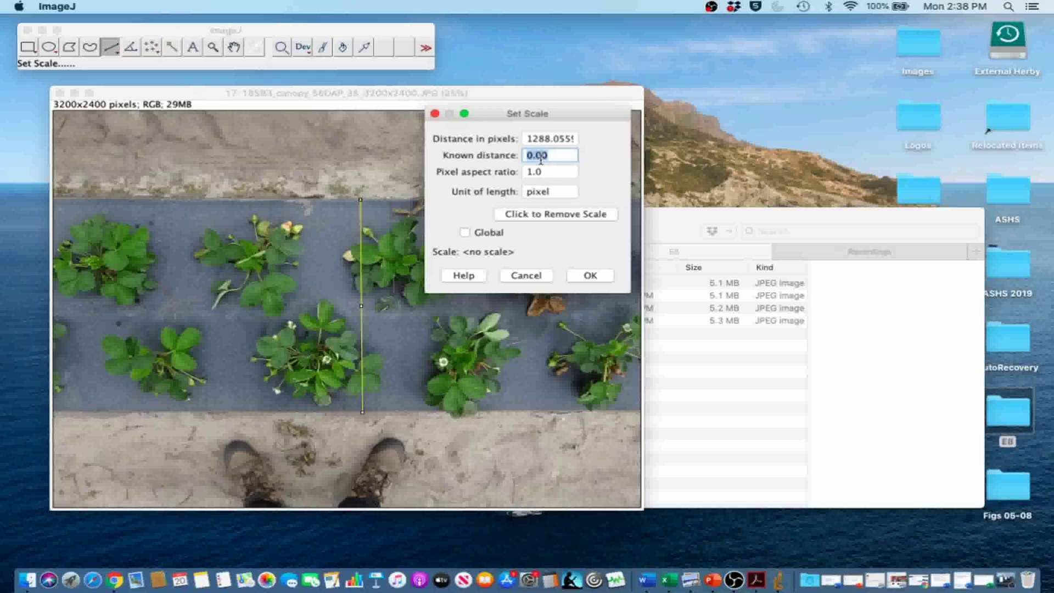
text(71.12)
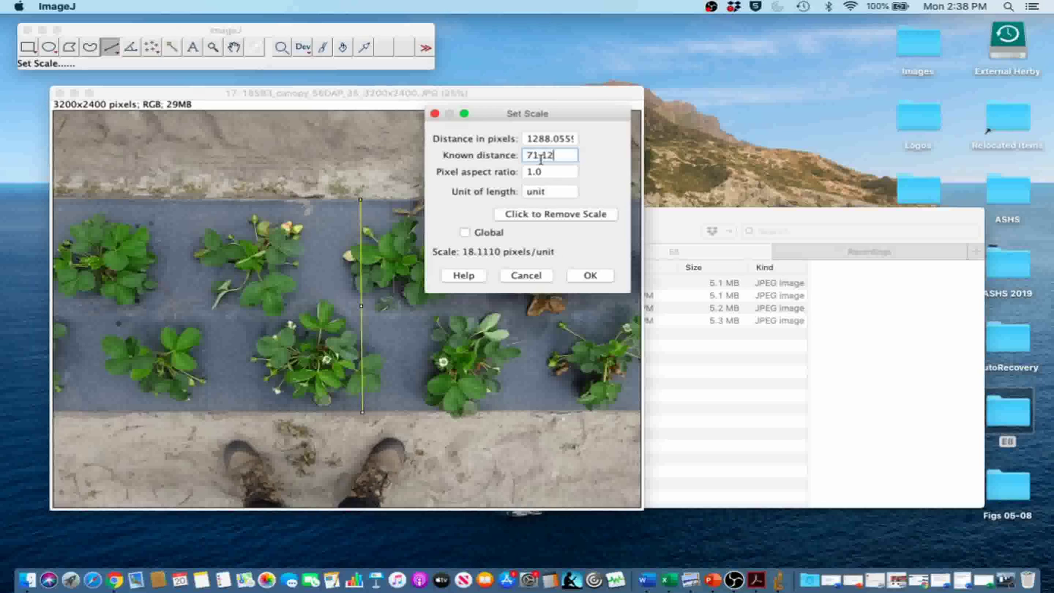
click(547, 191)
text(cm)
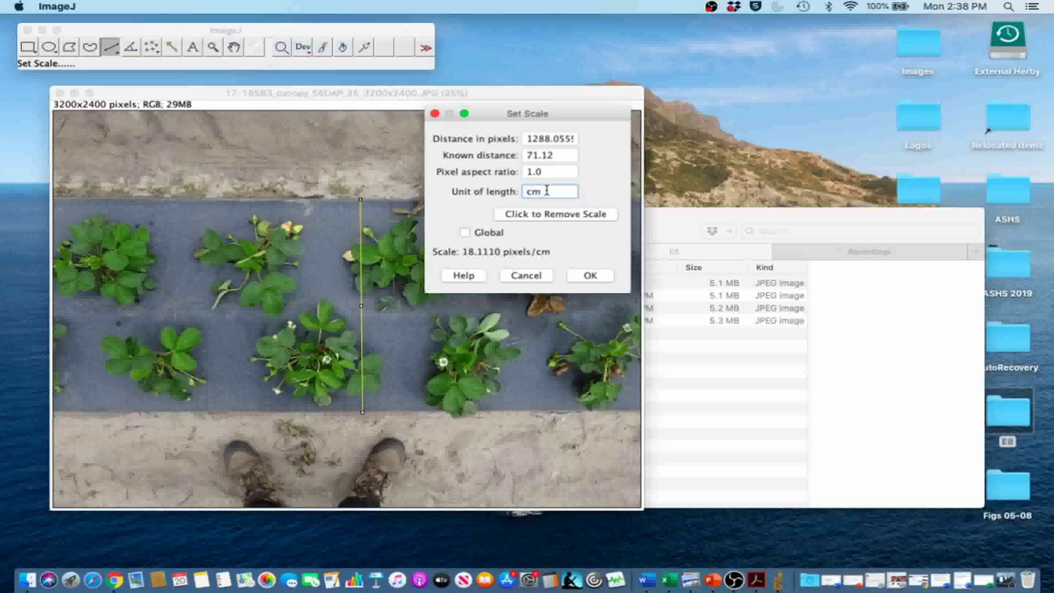
click(590, 277)
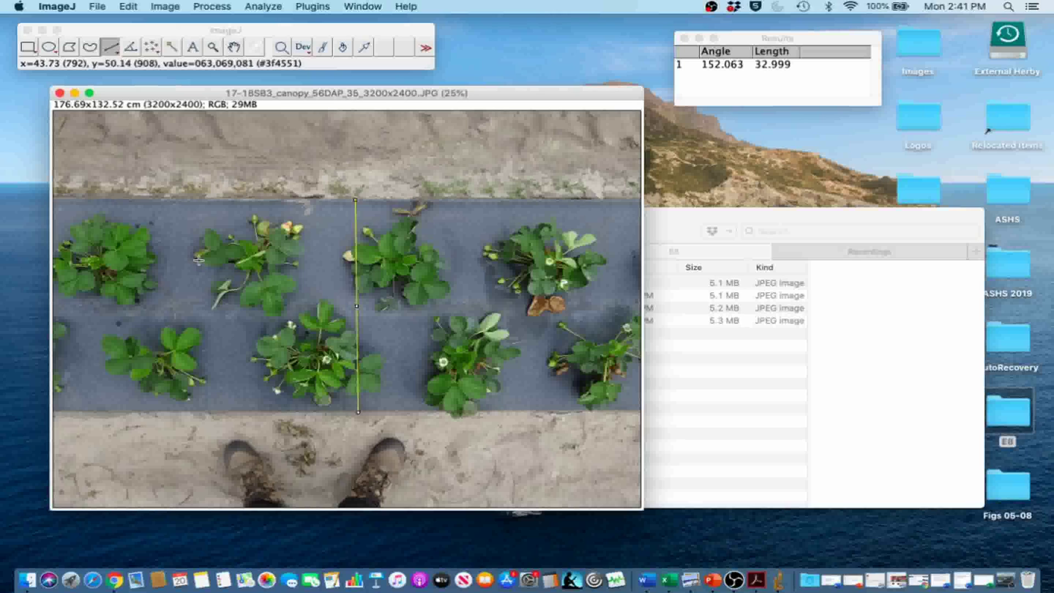
Step: Draw a line across one plant's leaves and record its width with Cmd+M
drag(199, 261, 305, 256)
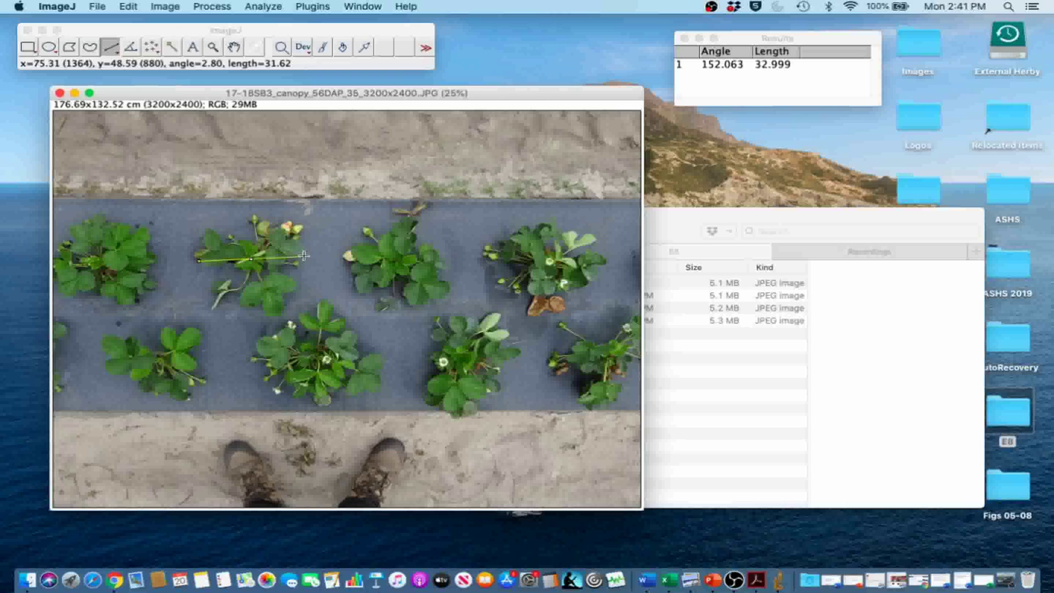
key(m)
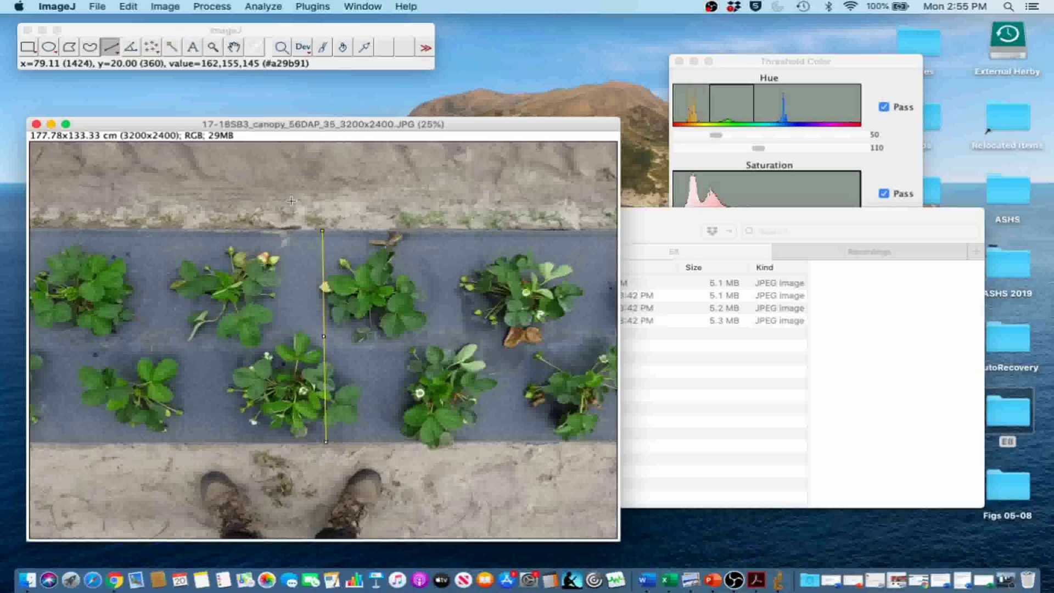
Step: Colour-threshold the photo at hue 50–110 and brightness 21–255, then make it a selection
click(167, 6)
mouse_move(175, 43)
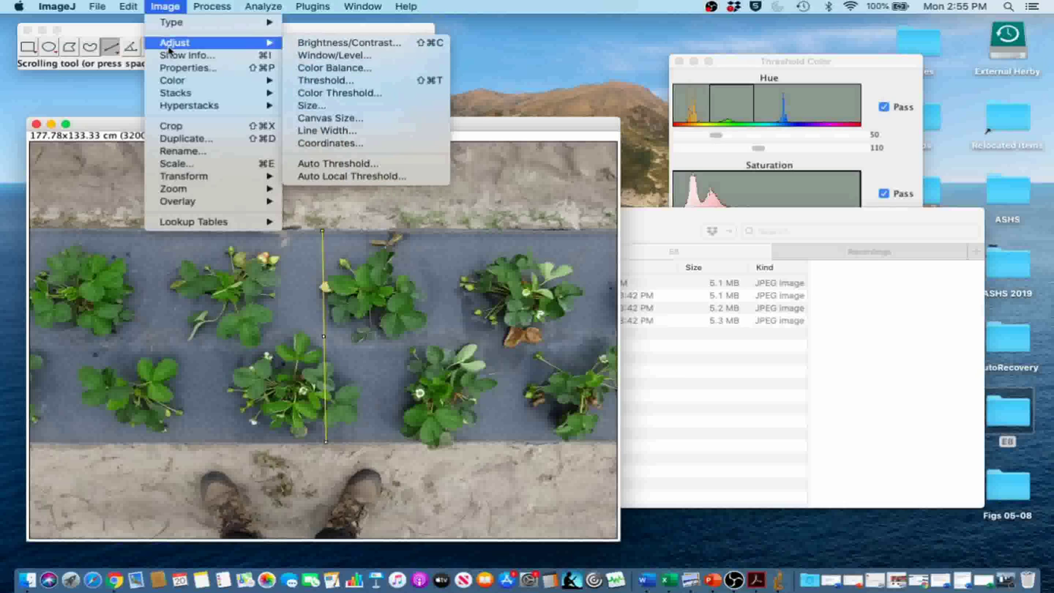
click(326, 98)
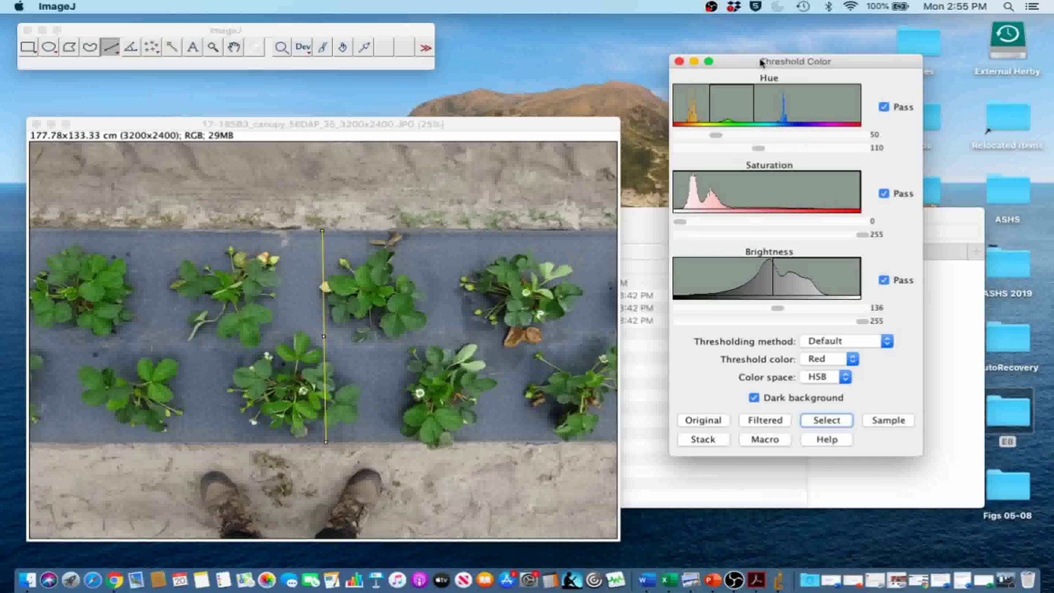
drag(761, 62, 730, 61)
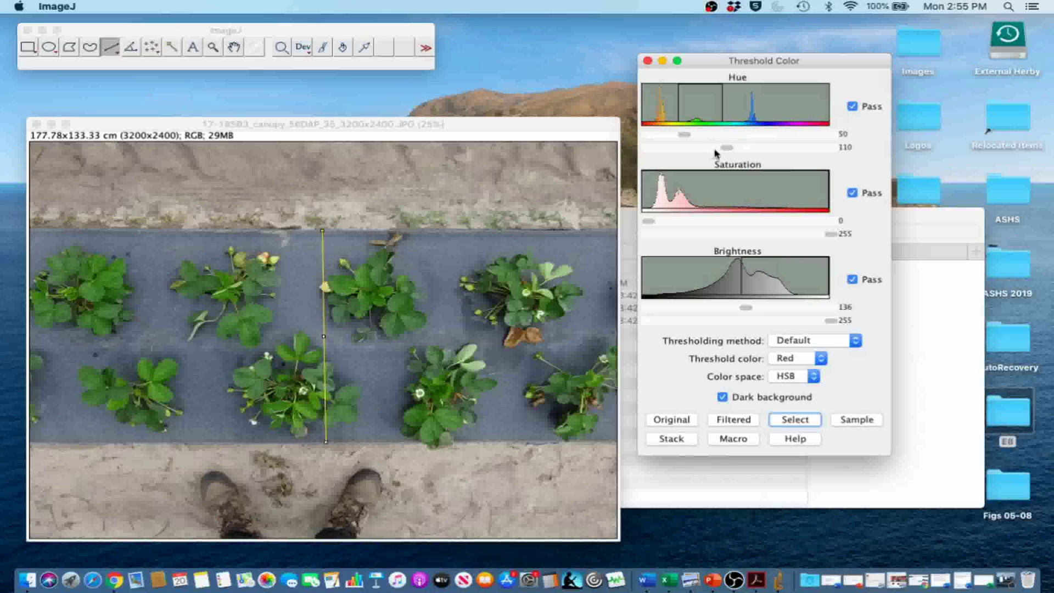
mouse_move(716, 150)
mouse_down()
mouse_move(745, 149)
mouse_move(726, 148)
mouse_up()
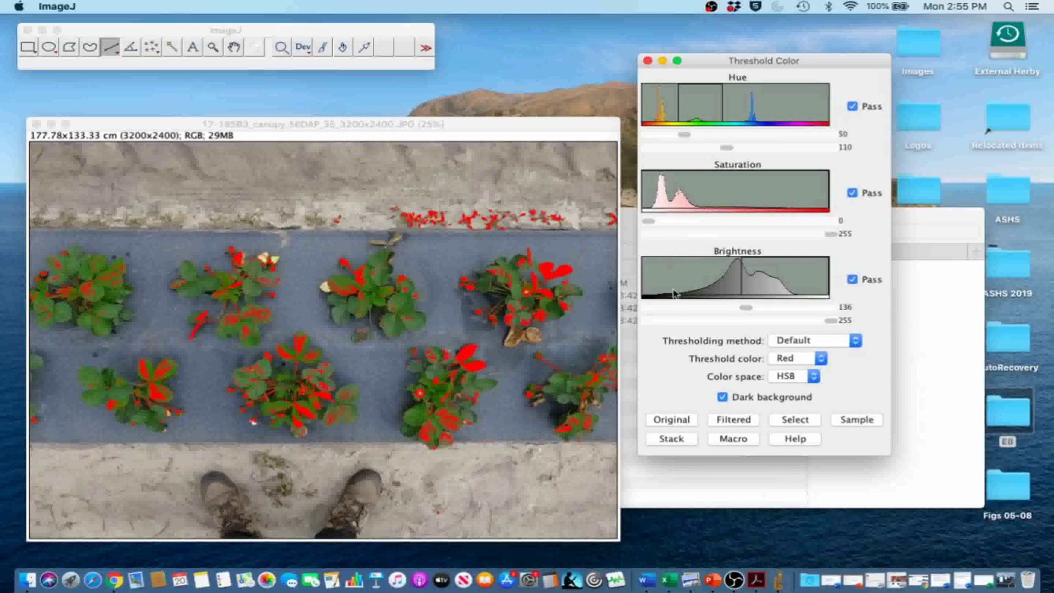
click(661, 308)
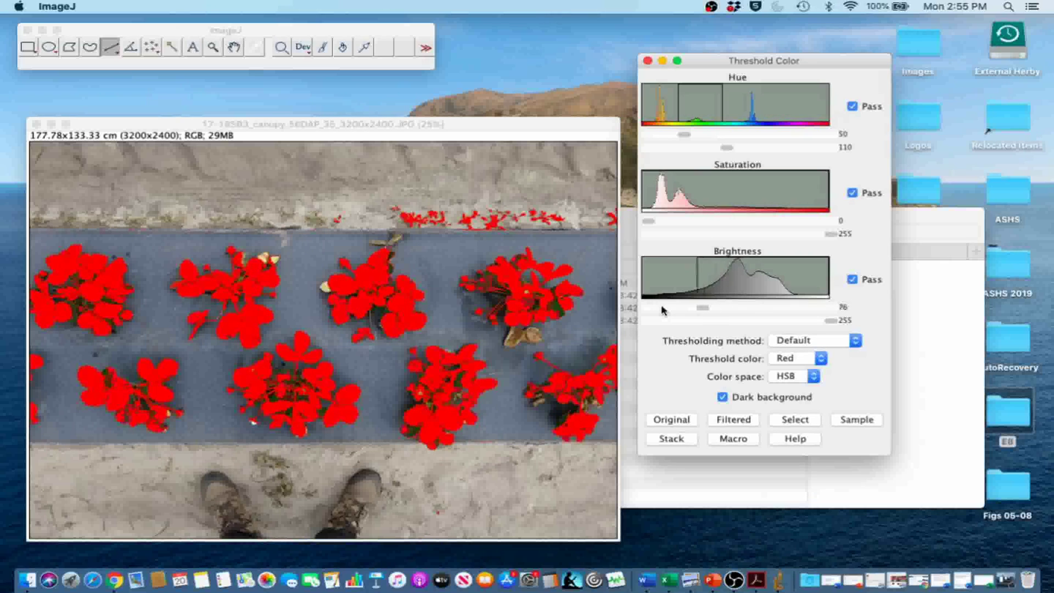
drag(701, 306, 665, 307)
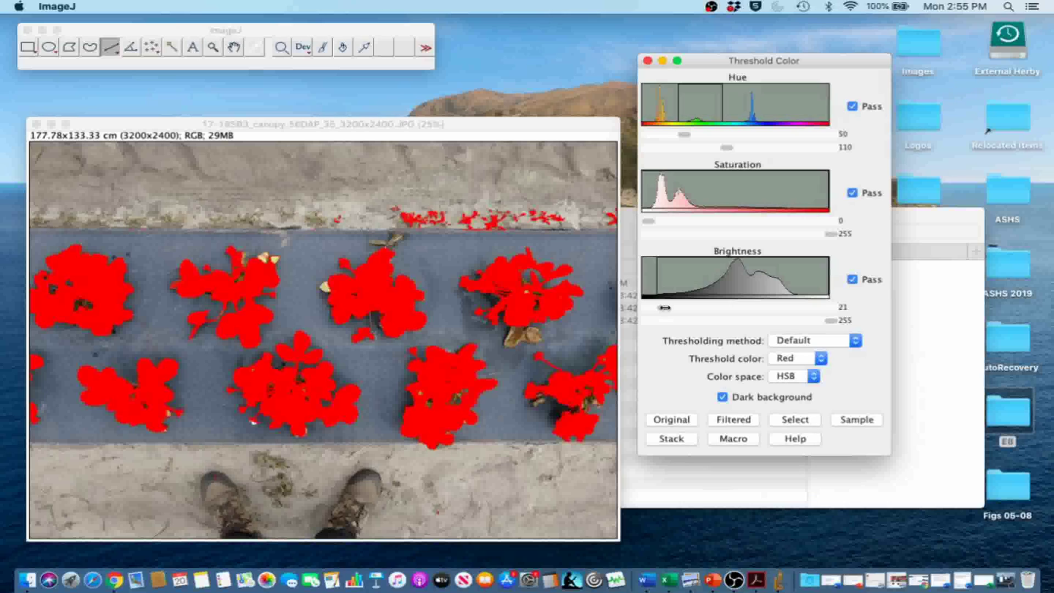
click(797, 420)
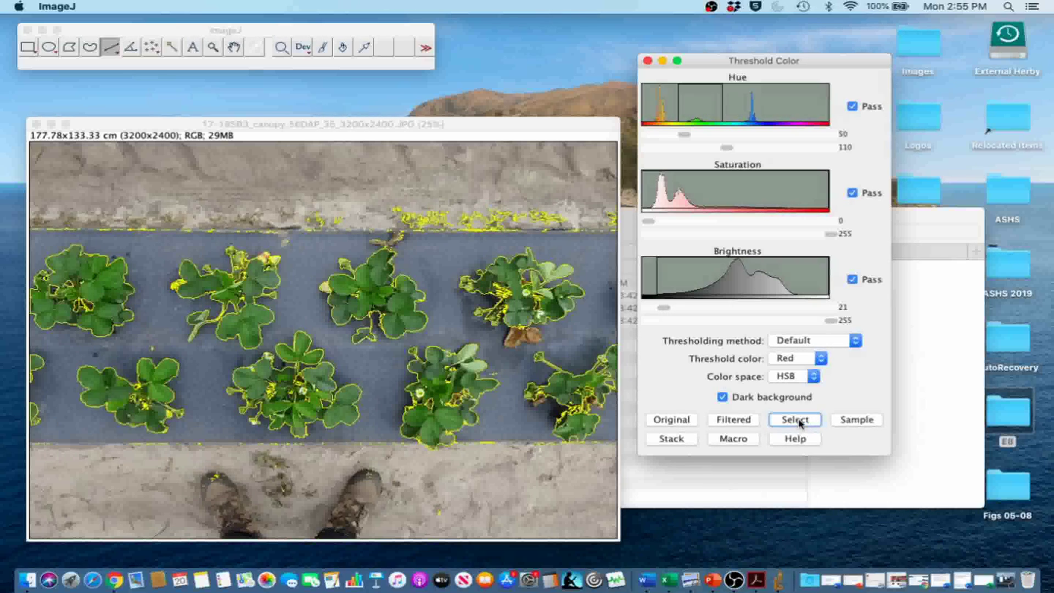
Step: Convert the thresholded canopy photo into a binary black-and-white mask
click(210, 125)
click(212, 6)
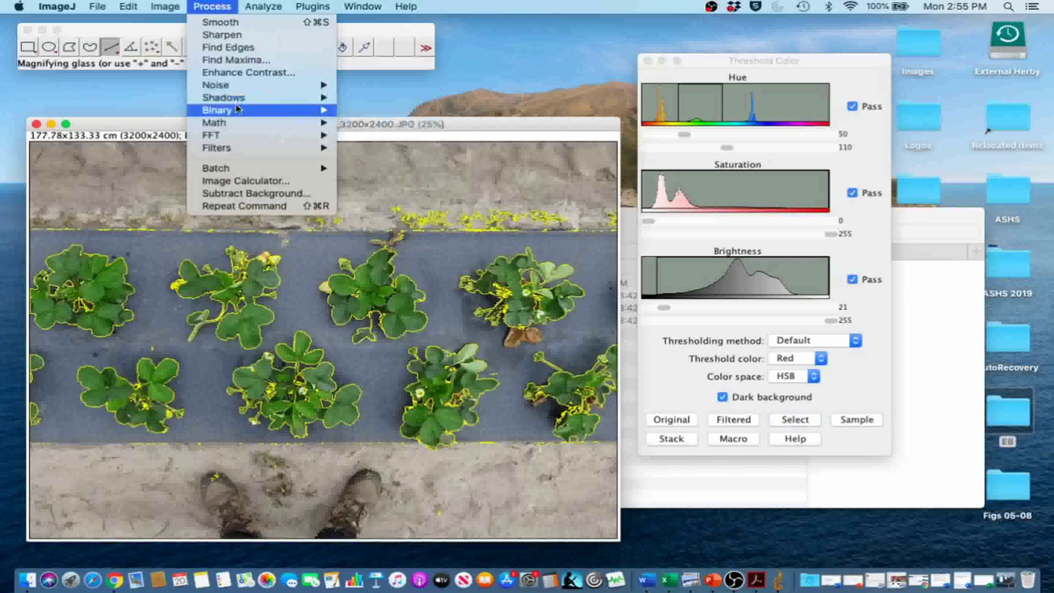
mouse_move(237, 111)
click(369, 112)
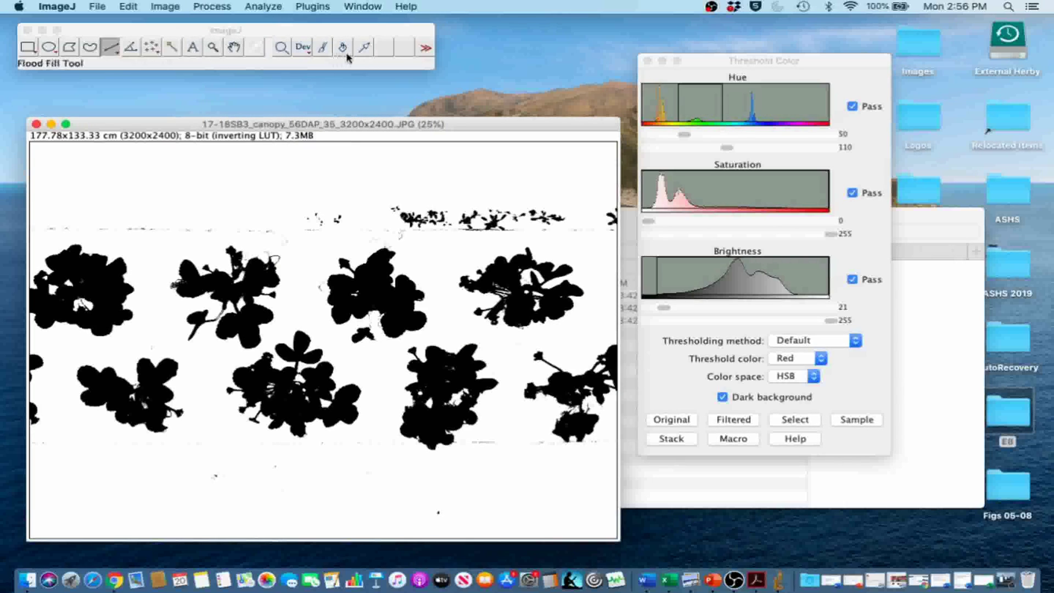
Step: Paint out the stray top-row plants and dark specks with a 50-wide white brush
click(323, 48)
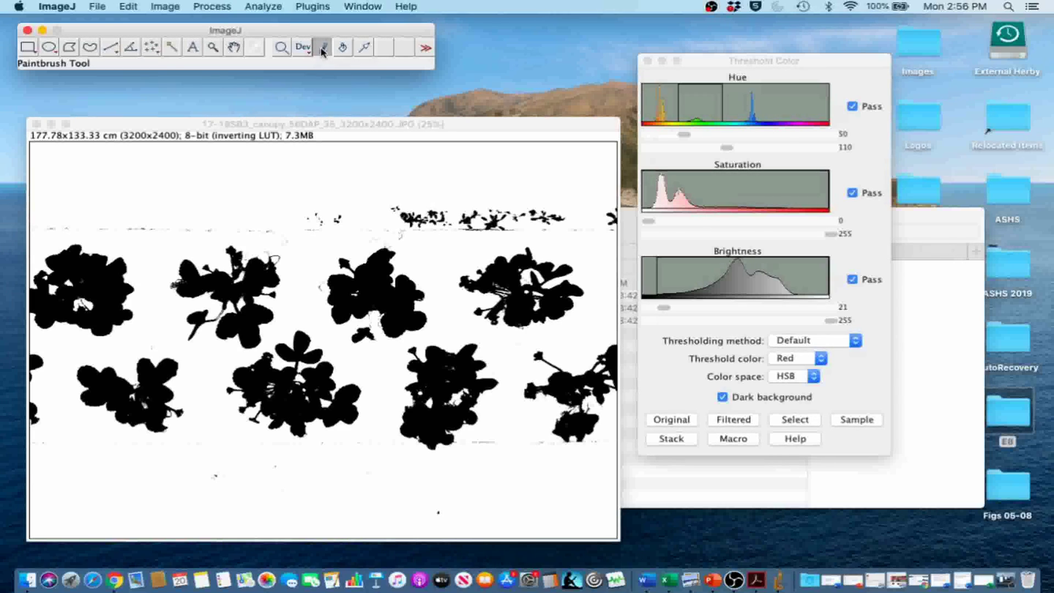
double_click(322, 48)
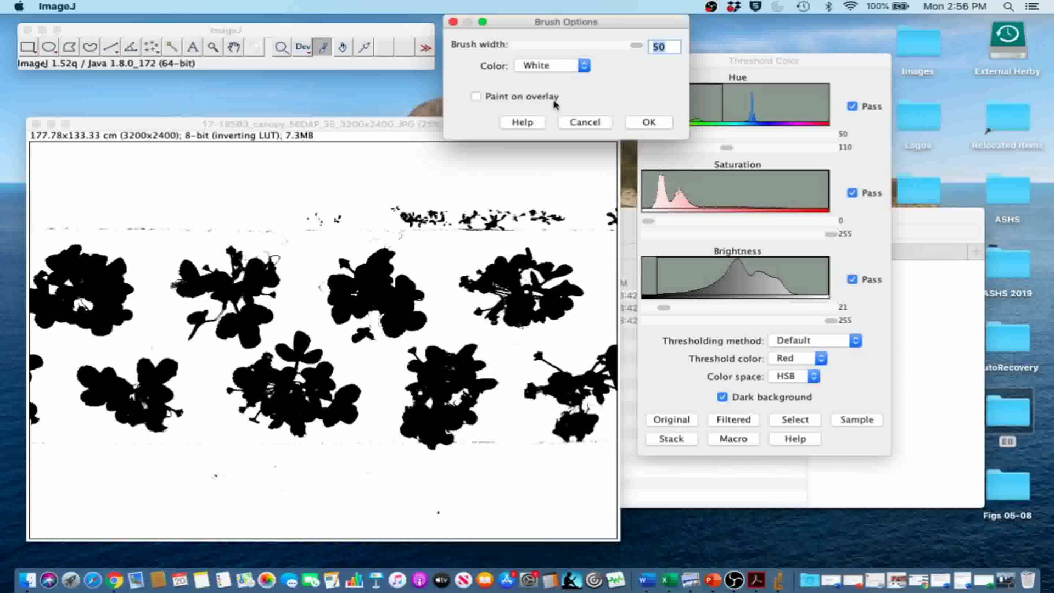
click(649, 123)
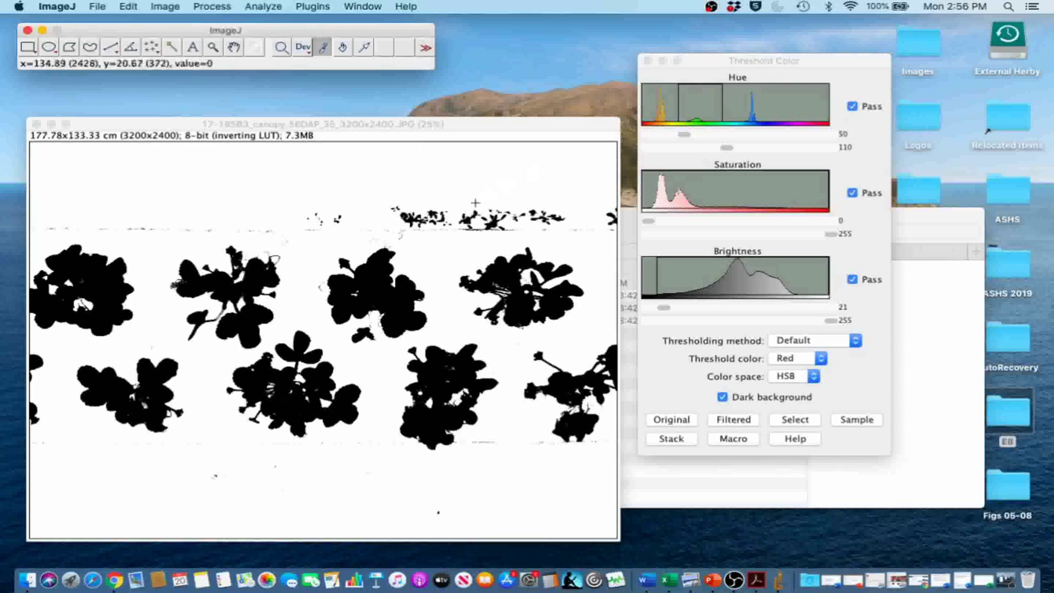
mouse_move(437, 227)
mouse_down()
mouse_move(406, 225)
mouse_move(440, 231)
mouse_move(452, 209)
mouse_move(478, 231)
mouse_move(468, 215)
mouse_move(517, 224)
mouse_move(503, 228)
mouse_move(621, 217)
mouse_up()
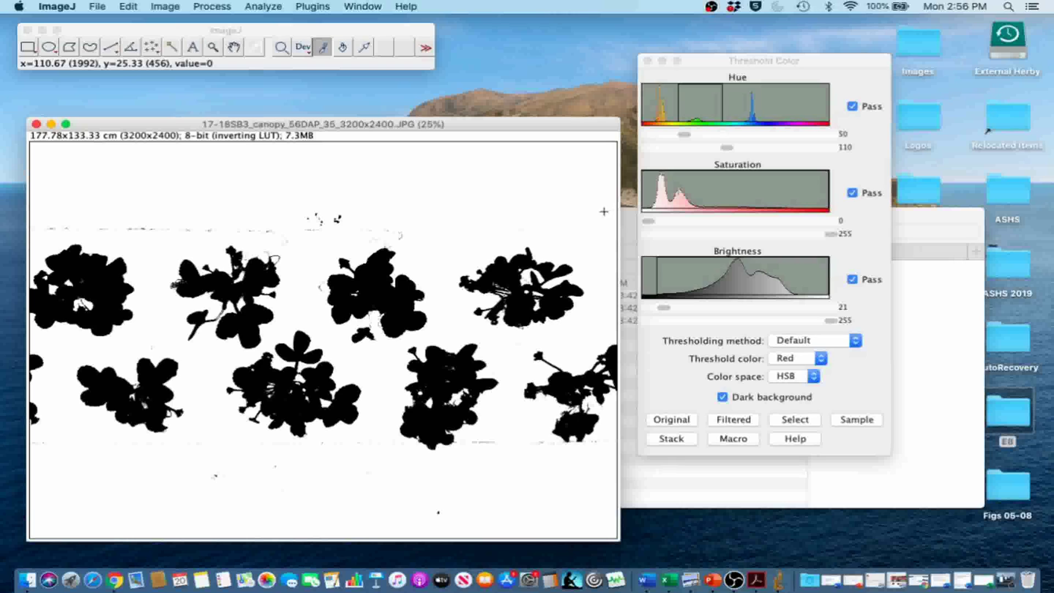
drag(343, 217, 303, 221)
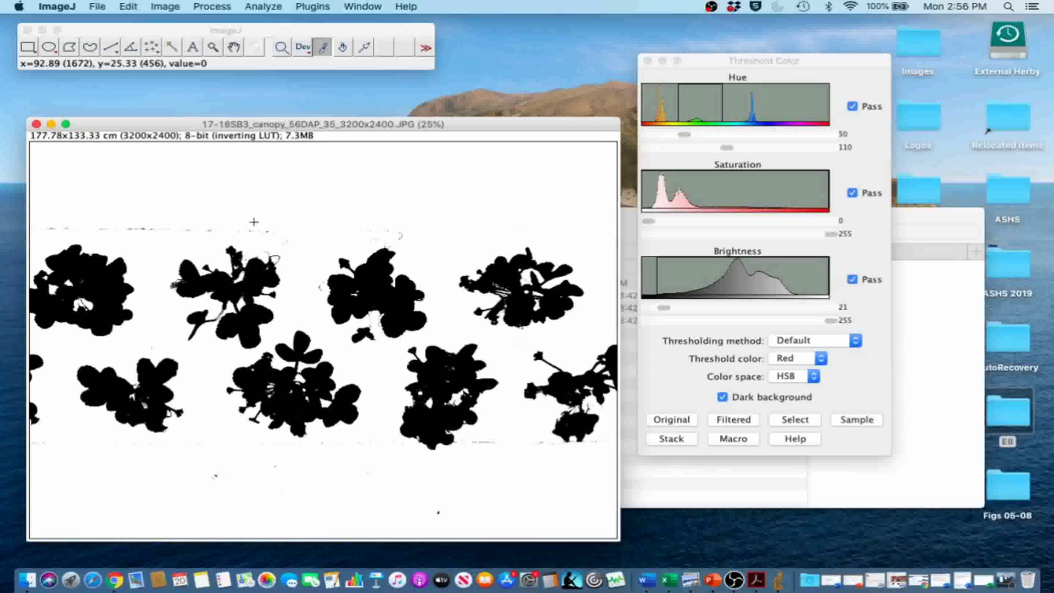
drag(185, 220, 131, 231)
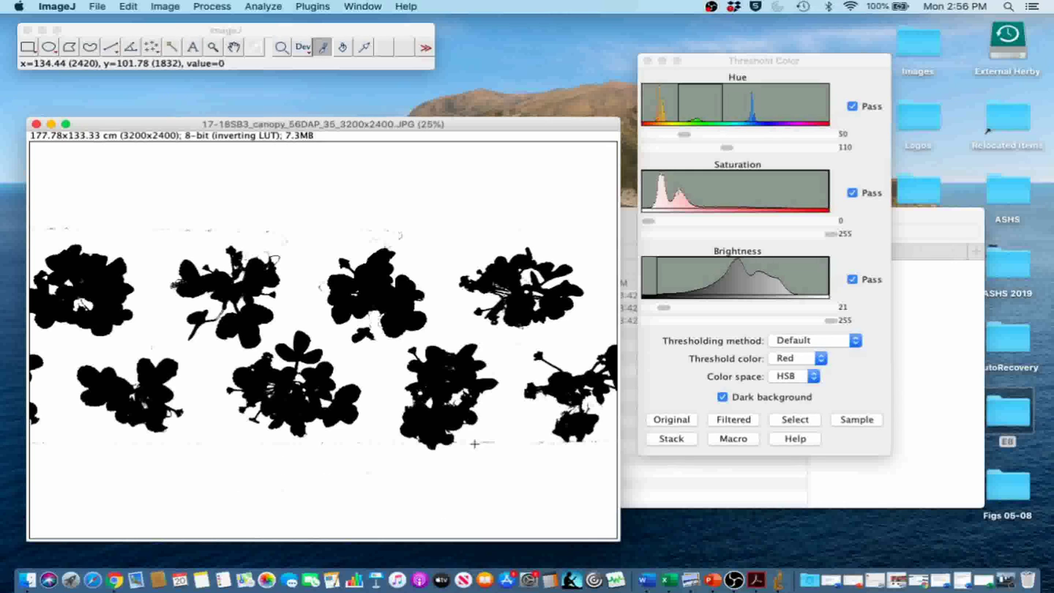
drag(474, 444, 539, 448)
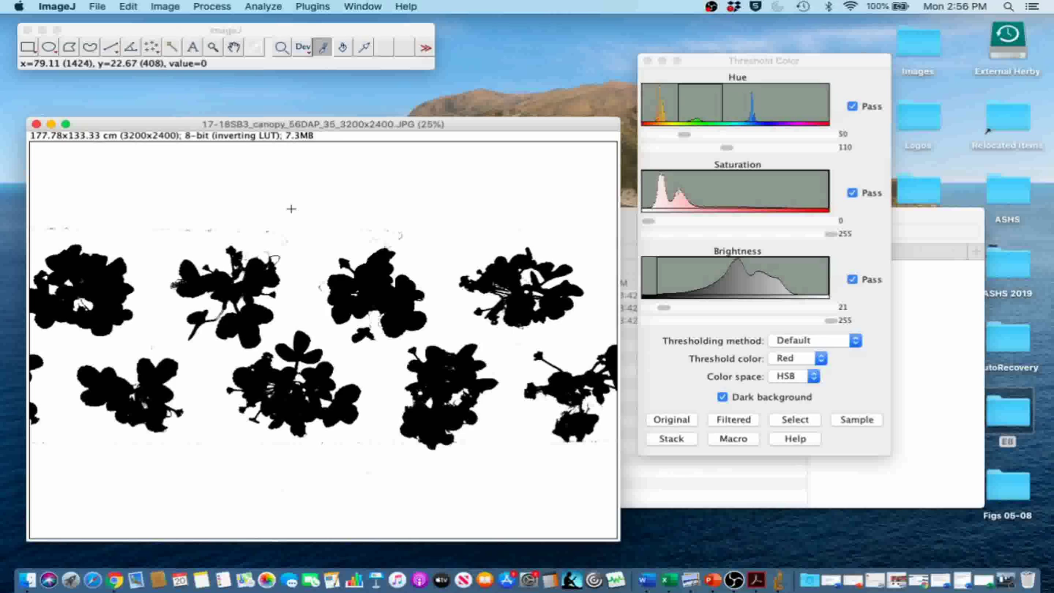
Step: Apply Remove Outliers to dark specks with radius 8 and threshold 50, checking the preview
click(225, 6)
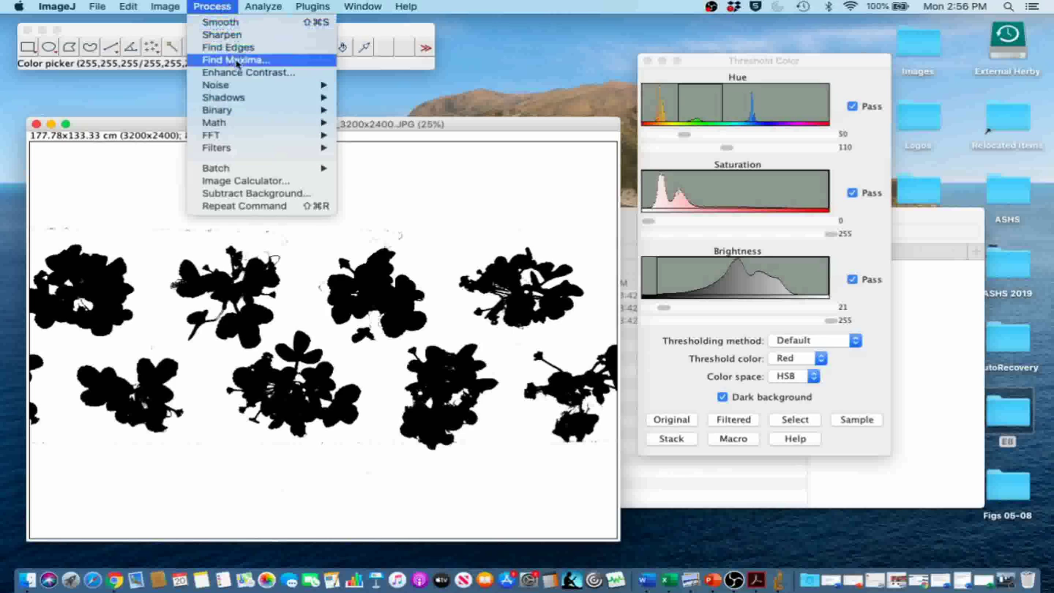
mouse_move(236, 88)
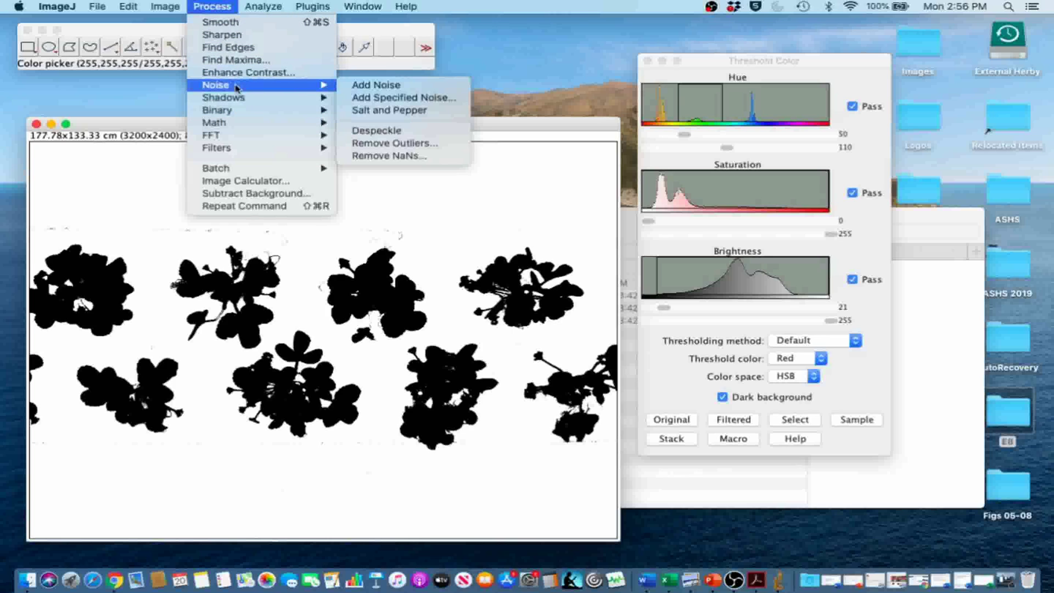
click(384, 142)
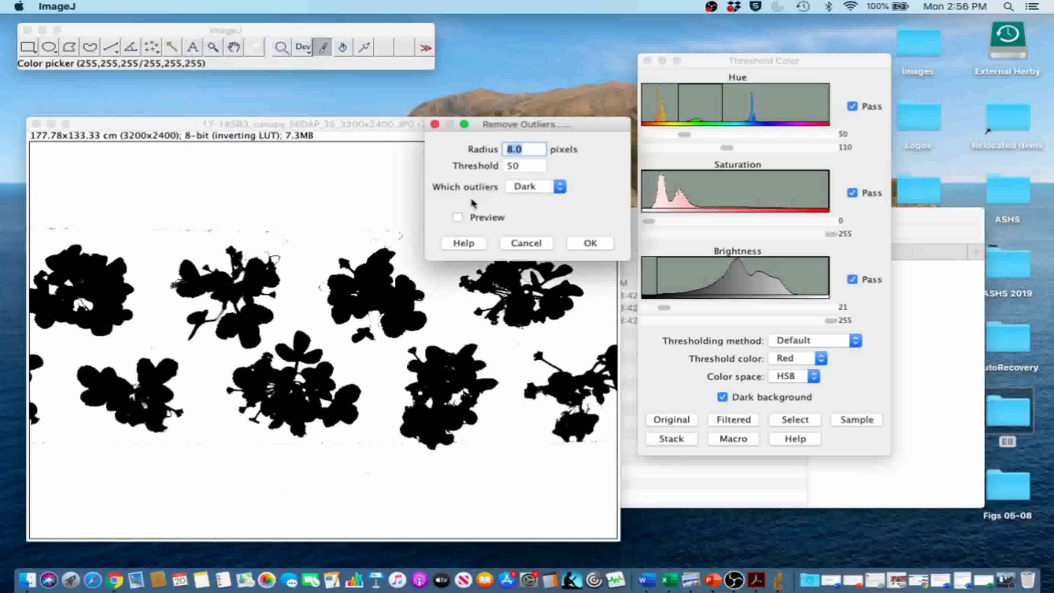
click(458, 218)
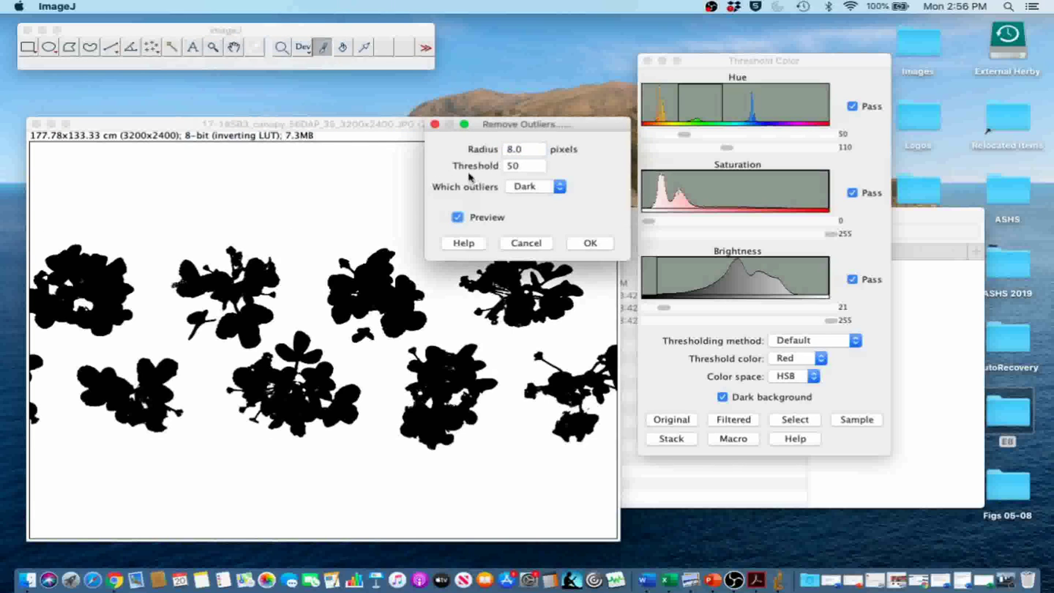
drag(518, 124, 599, 147)
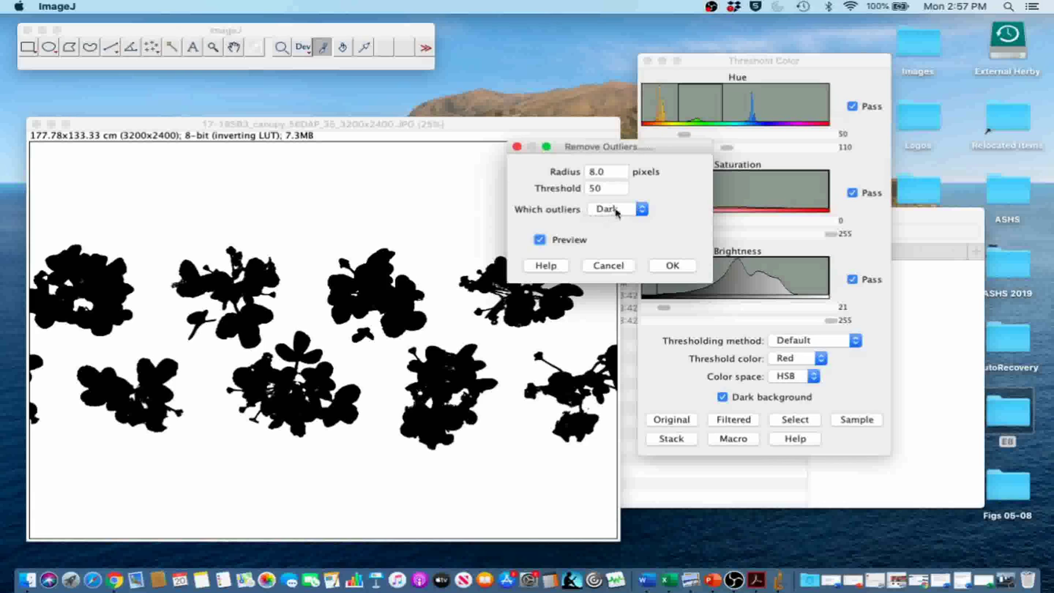
click(540, 239)
click(540, 240)
click(669, 268)
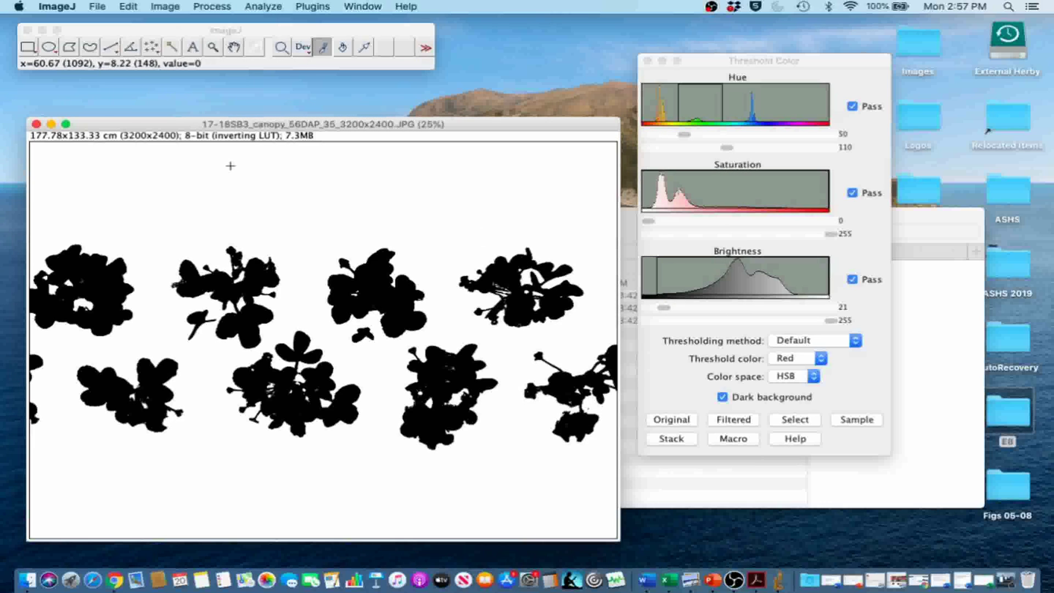
Step: Set the measurements to include Area and Limit to threshold
click(268, 5)
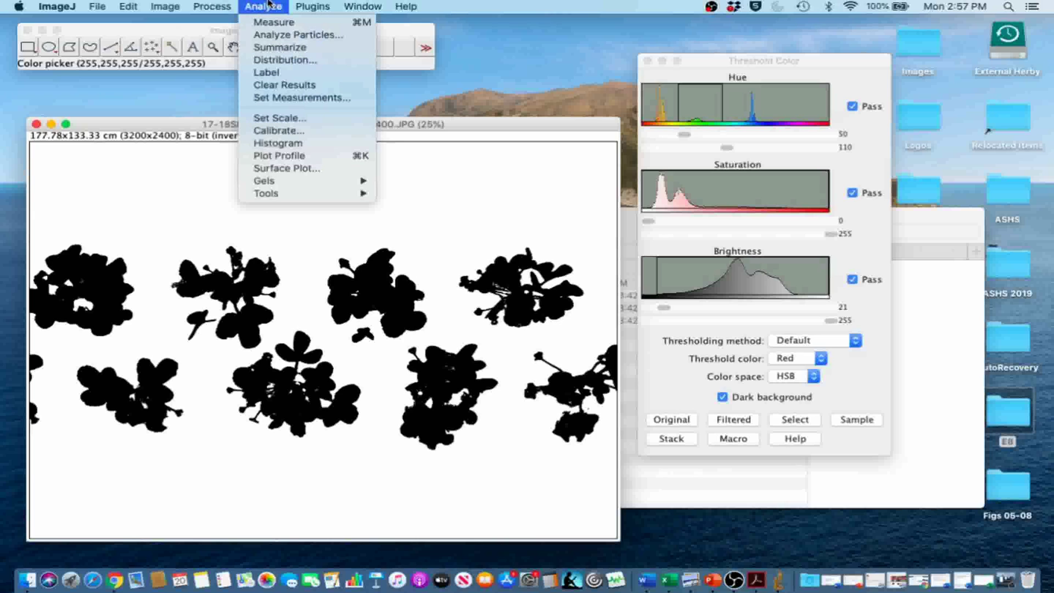
click(301, 98)
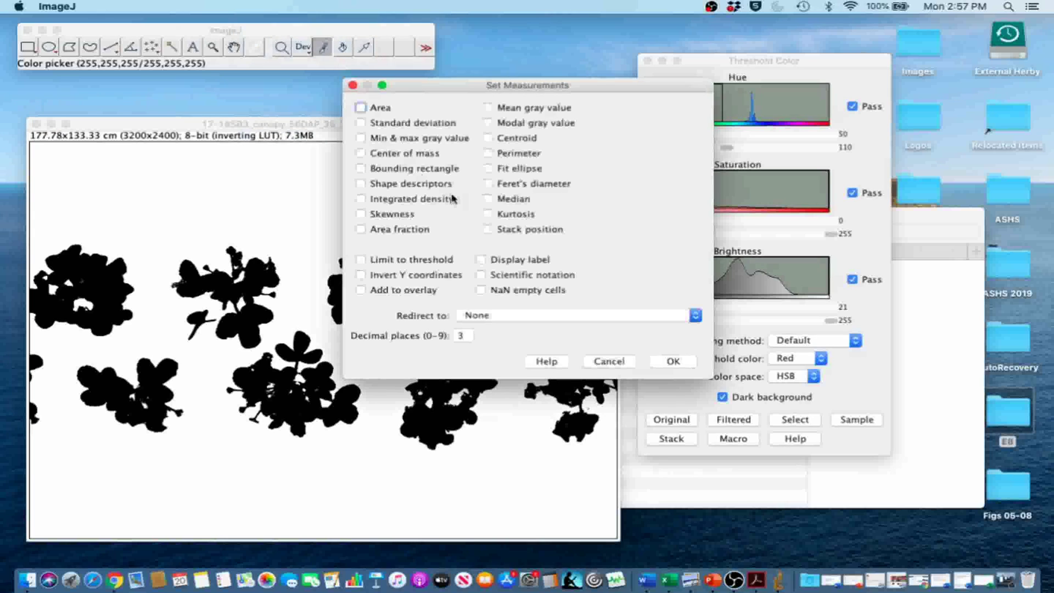
click(361, 108)
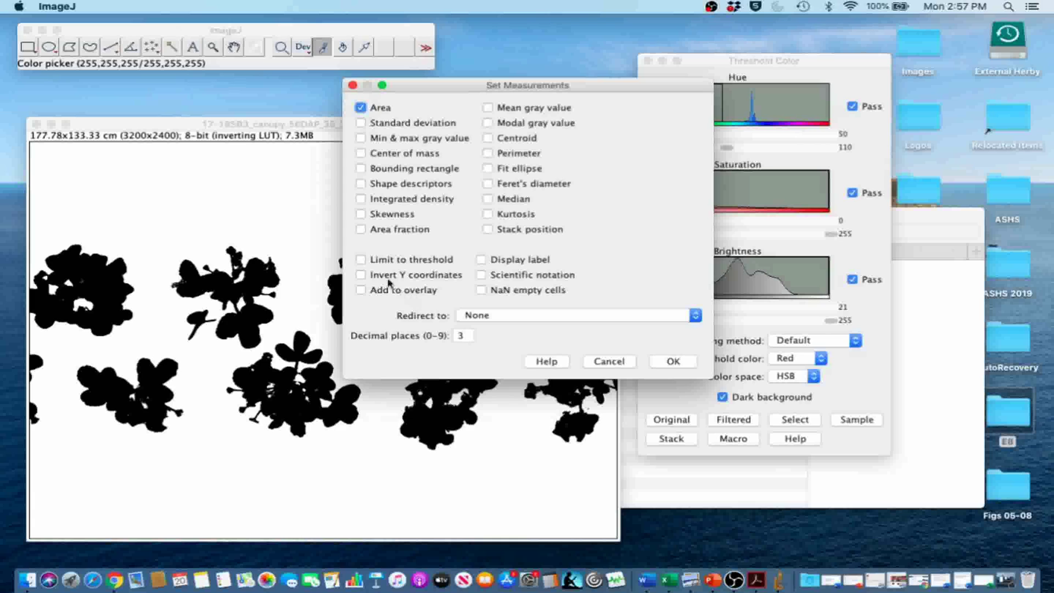
click(361, 259)
click(672, 362)
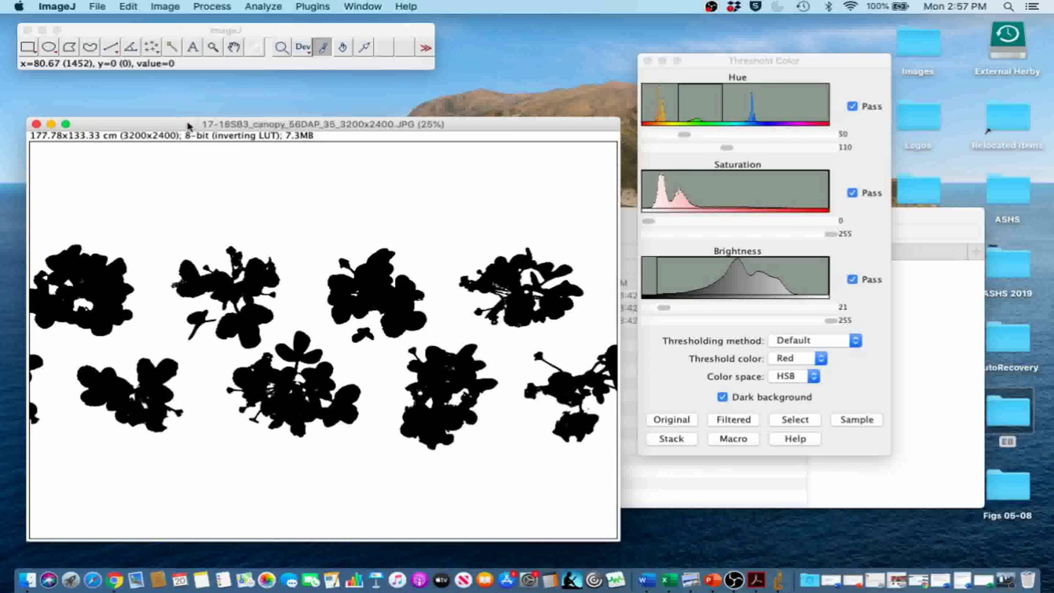
Step: Measure the canopy area (4338.677) and bring the Book4 workbook back up
key(super+m)
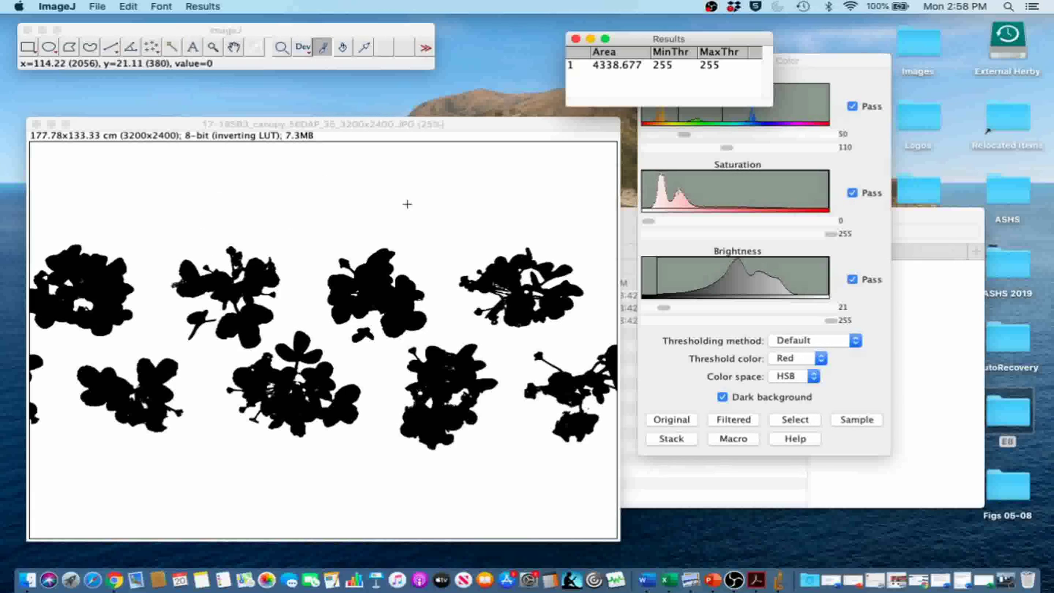
click(181, 125)
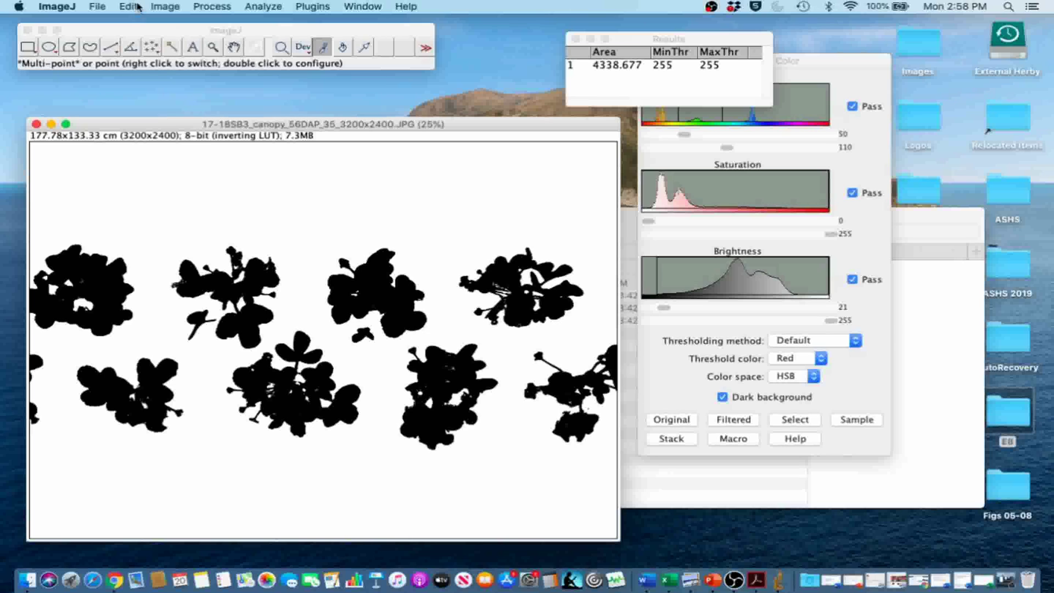
click(660, 39)
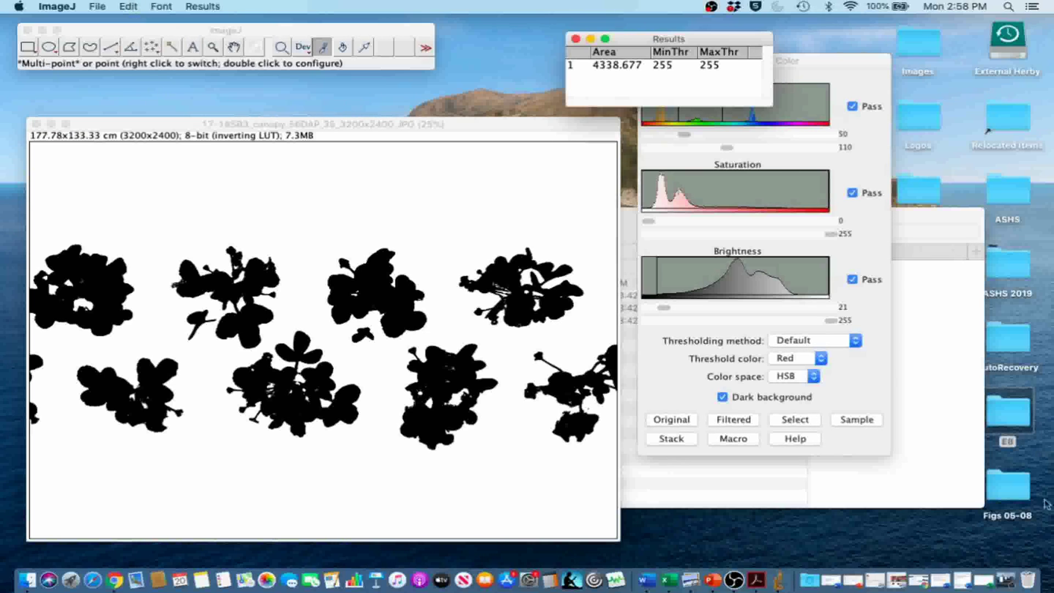
click(985, 579)
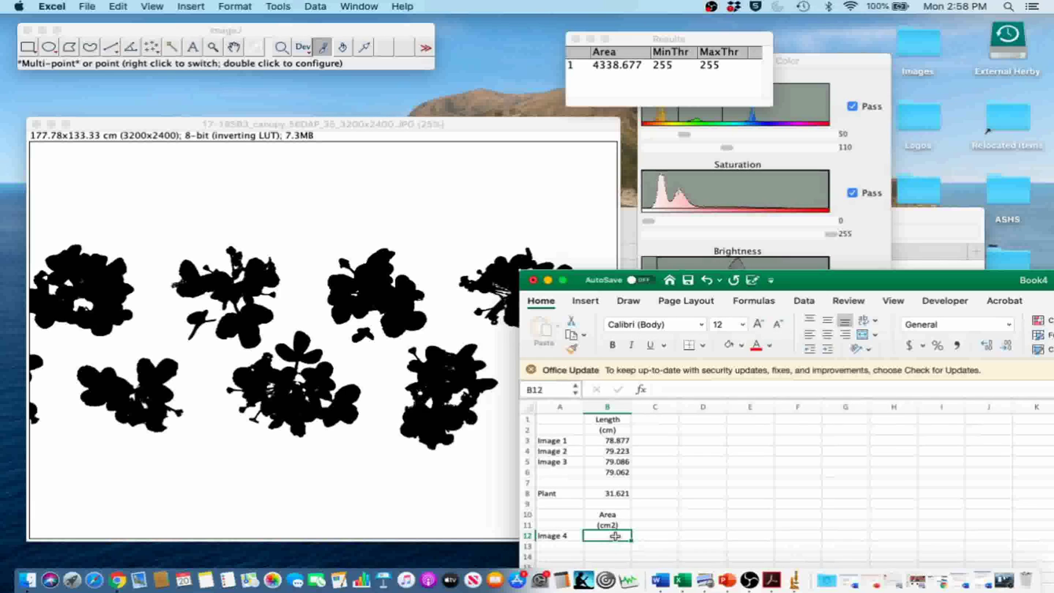
Step: Enter 4338.677 in cell B12 as Image 4's Area (cm2)
text(4338.)
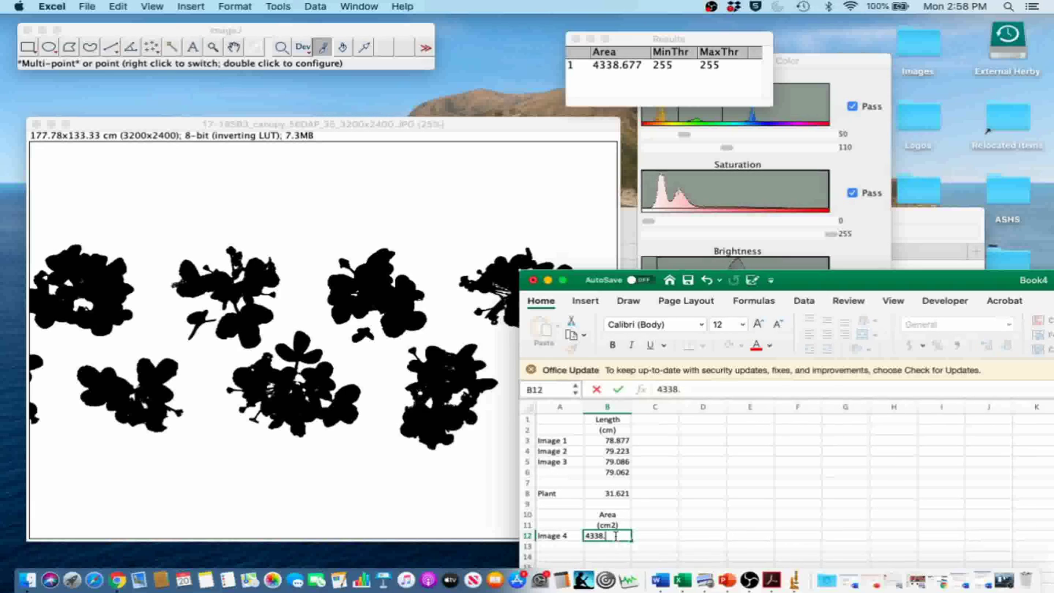
text(677)
click(653, 503)
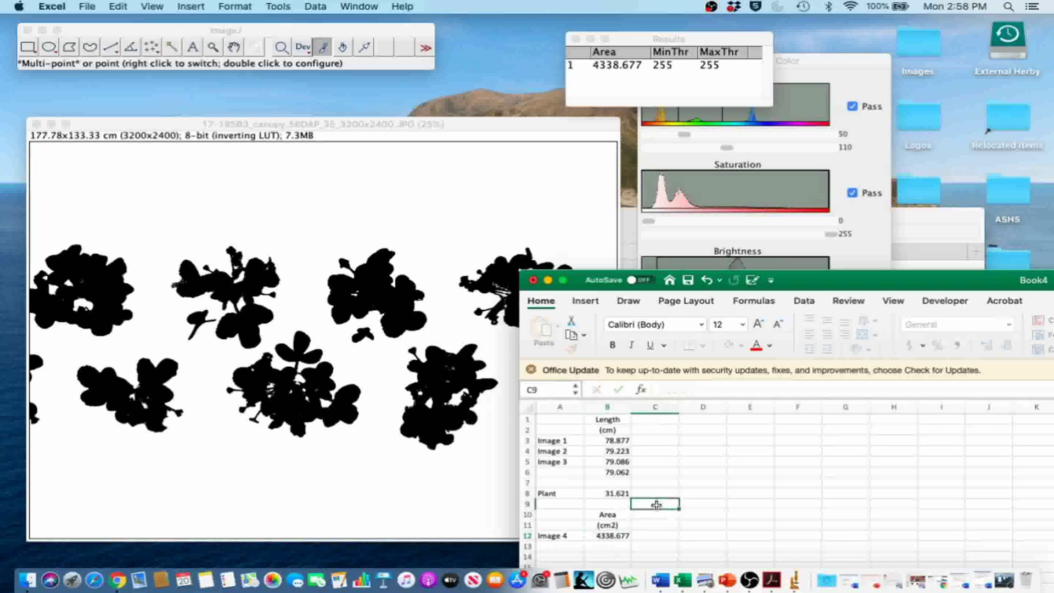
Step: Save the mask as TIFF 17-18SB3_canopy_56DAP_35_3200x2400.tif in the E8 folder
click(548, 280)
click(352, 126)
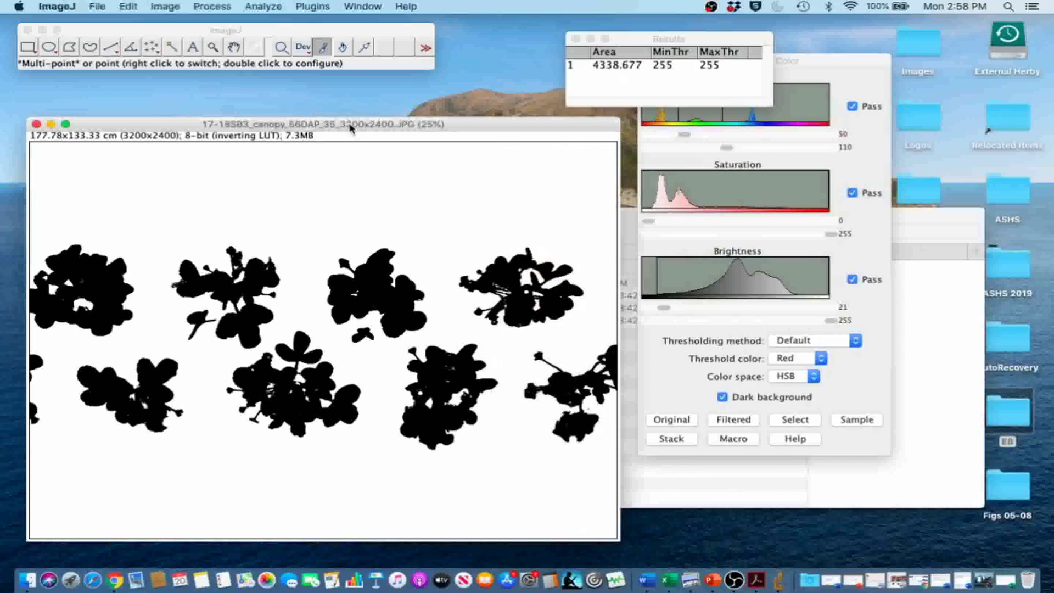
click(98, 6)
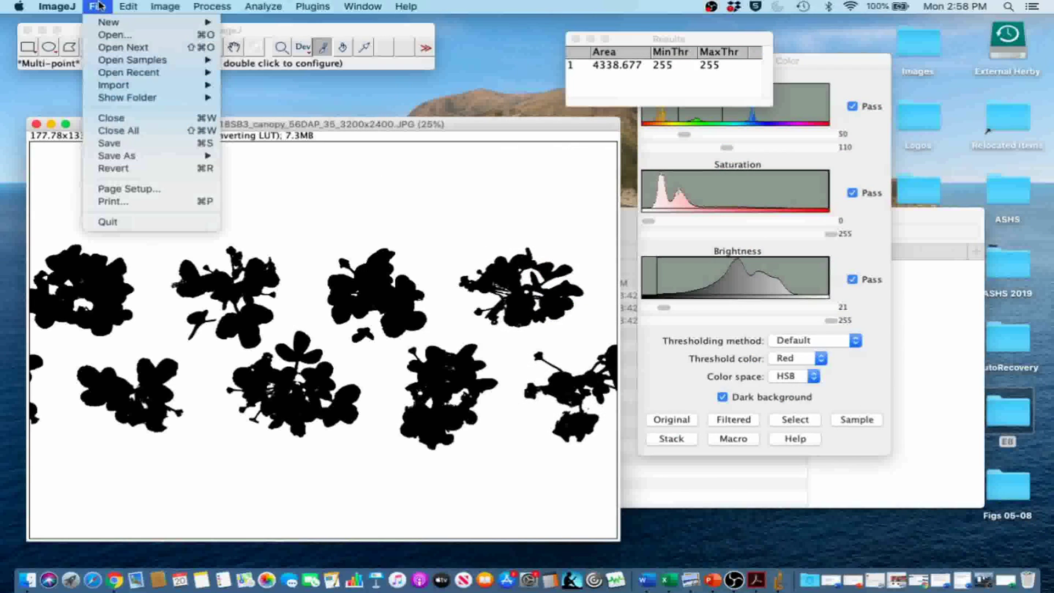
mouse_move(147, 158)
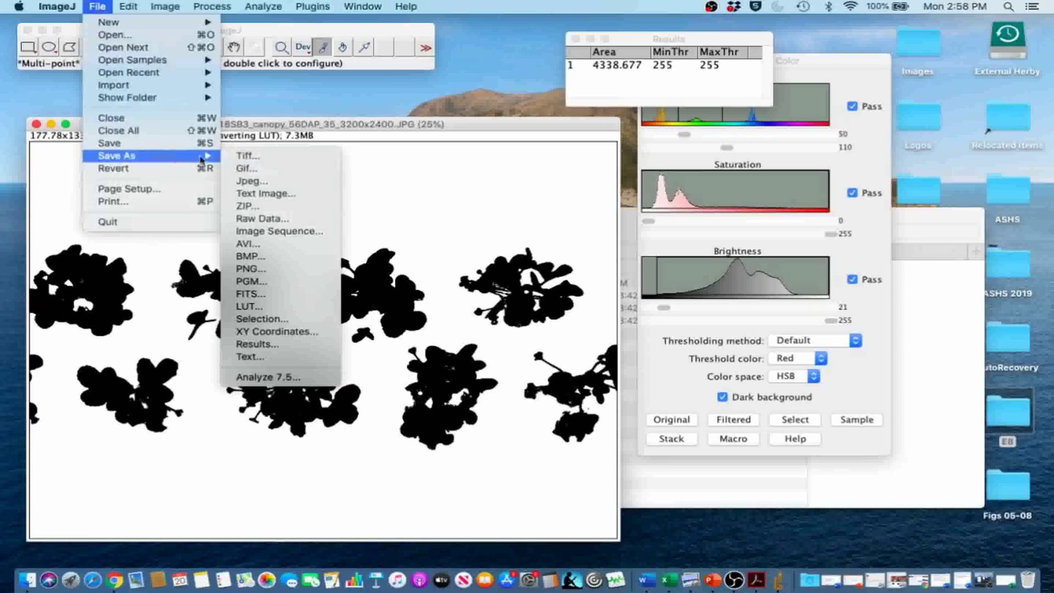
click(247, 156)
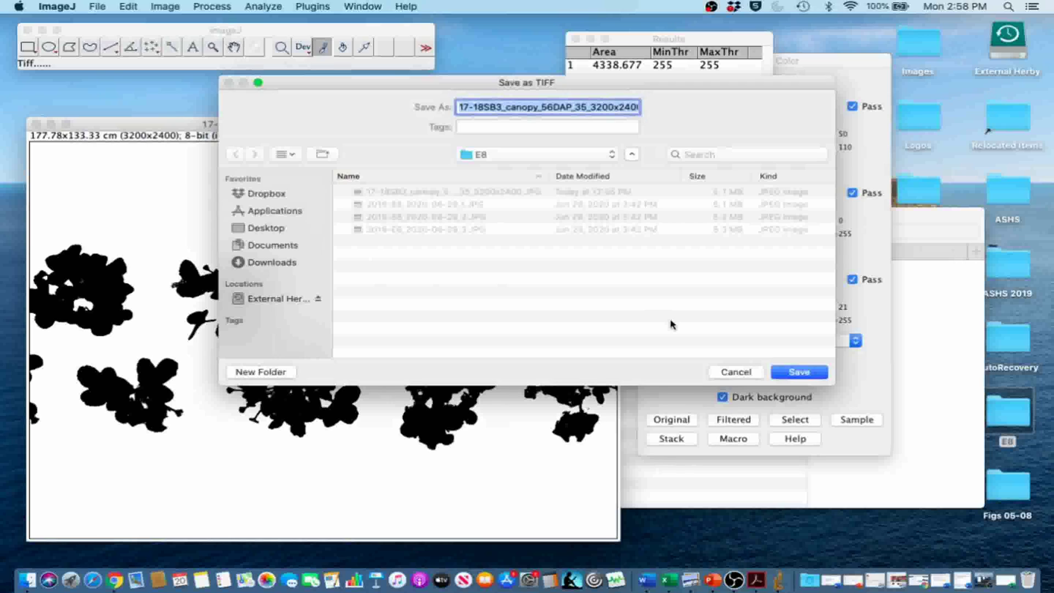
click(799, 372)
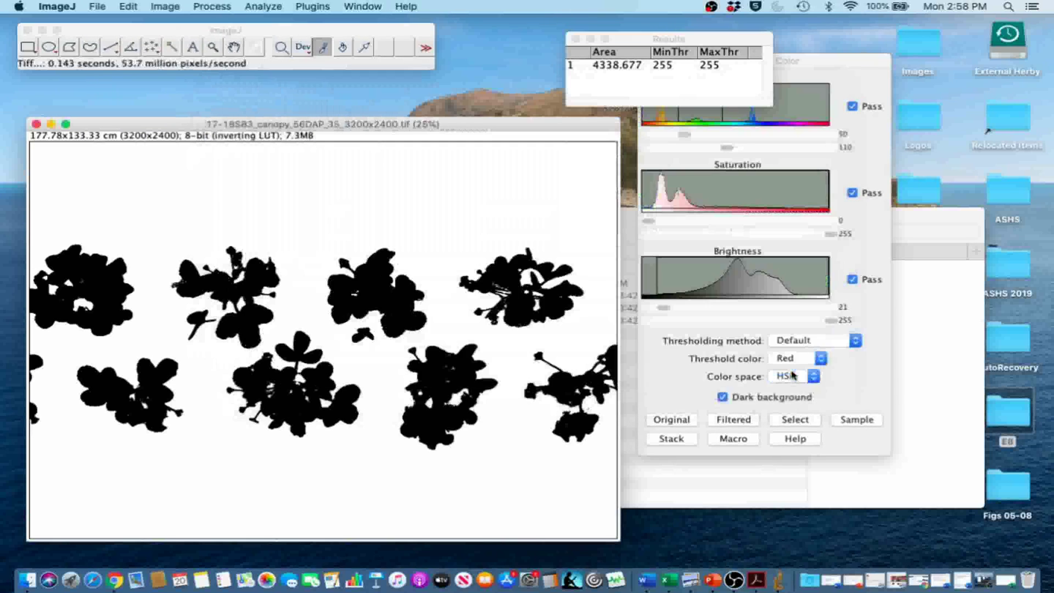